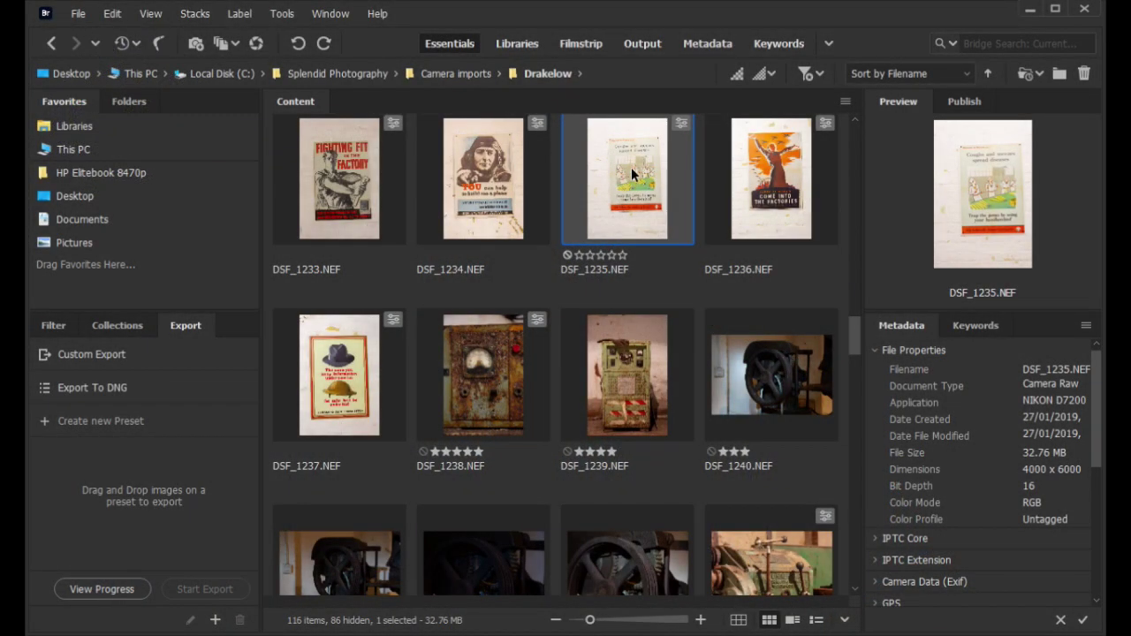
Open DSF_1235.NEF through Camera Raw with profile corrections and chromatic aberration removal both unchecked.
double_click(632, 174)
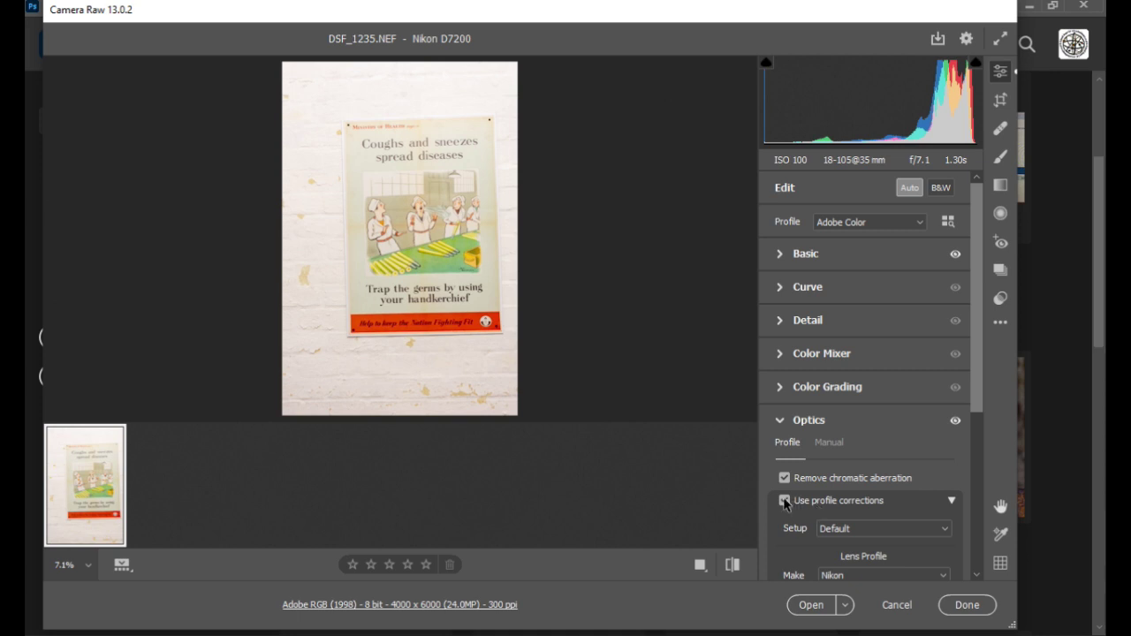
left_click(783, 500)
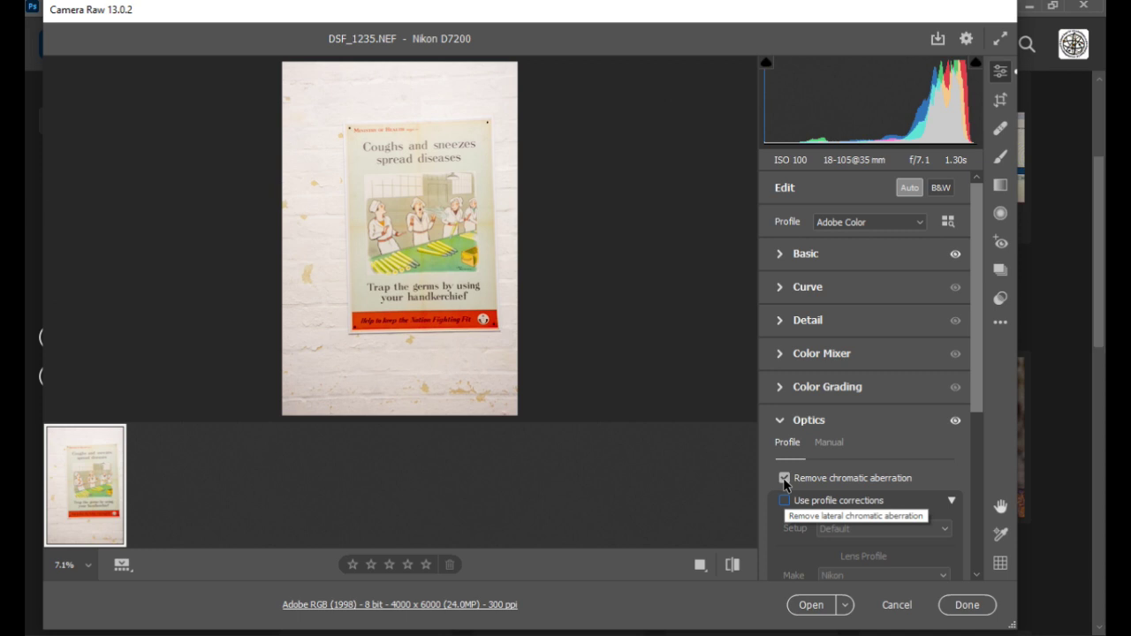
left_click(783, 479)
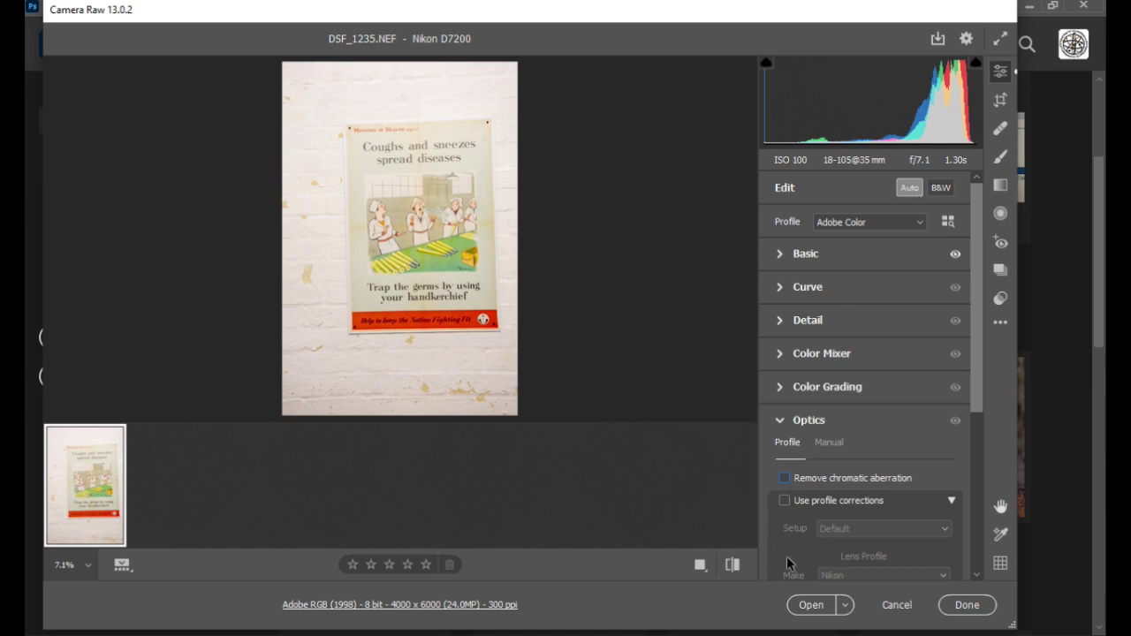
left_click(807, 609)
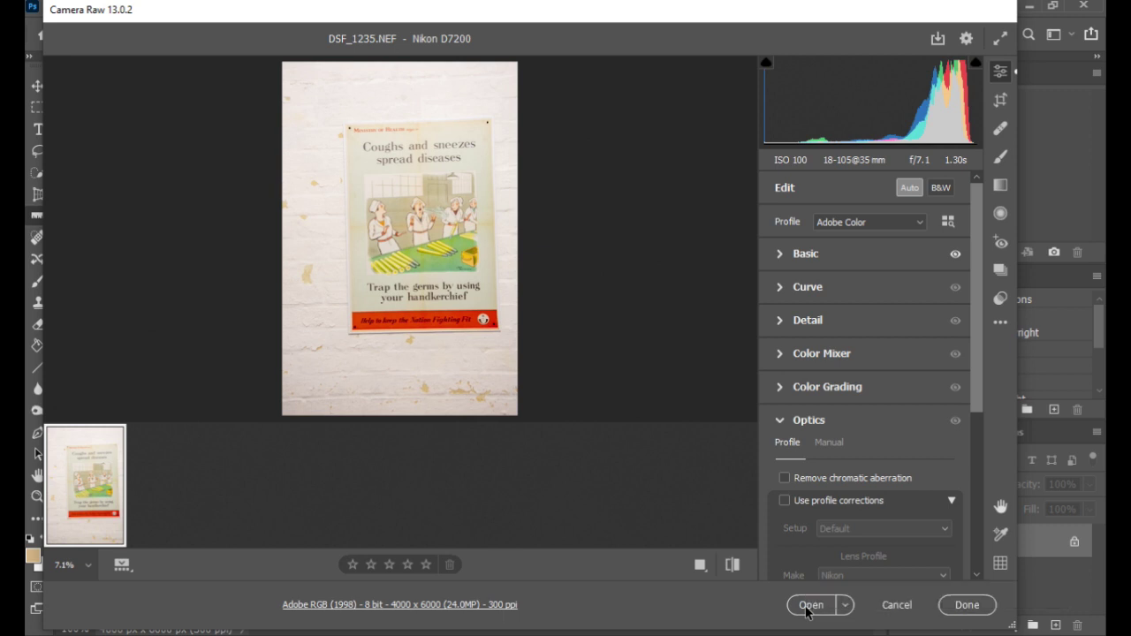
Re-enable chromatic aberration removal and profile corrections, then open the corrected copy as DSF_1235-2.
left_click(784, 478)
left_click(788, 501)
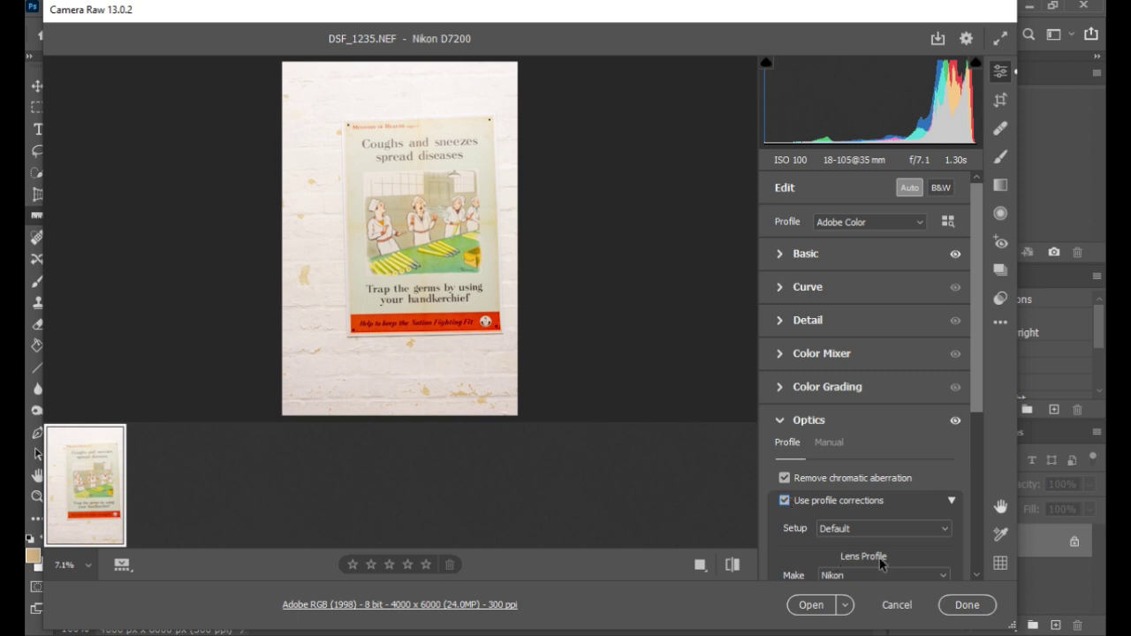
left_click(810, 609)
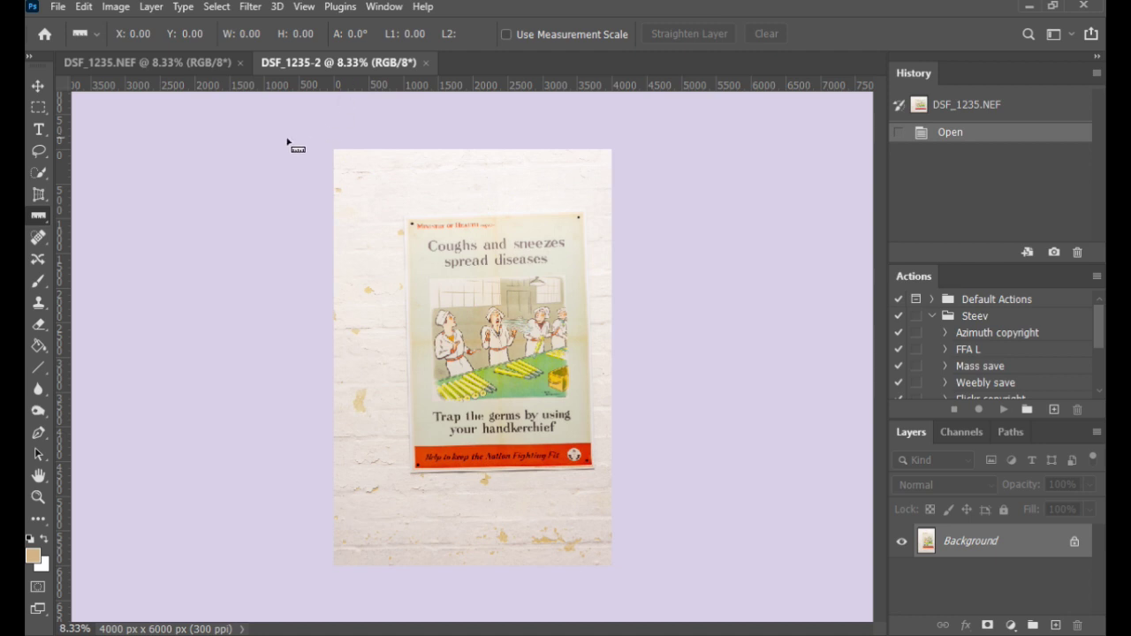
In DSF_1235.NEF, duplicate the photo onto Layer 1 and set it to Multiply.
left_click(166, 64)
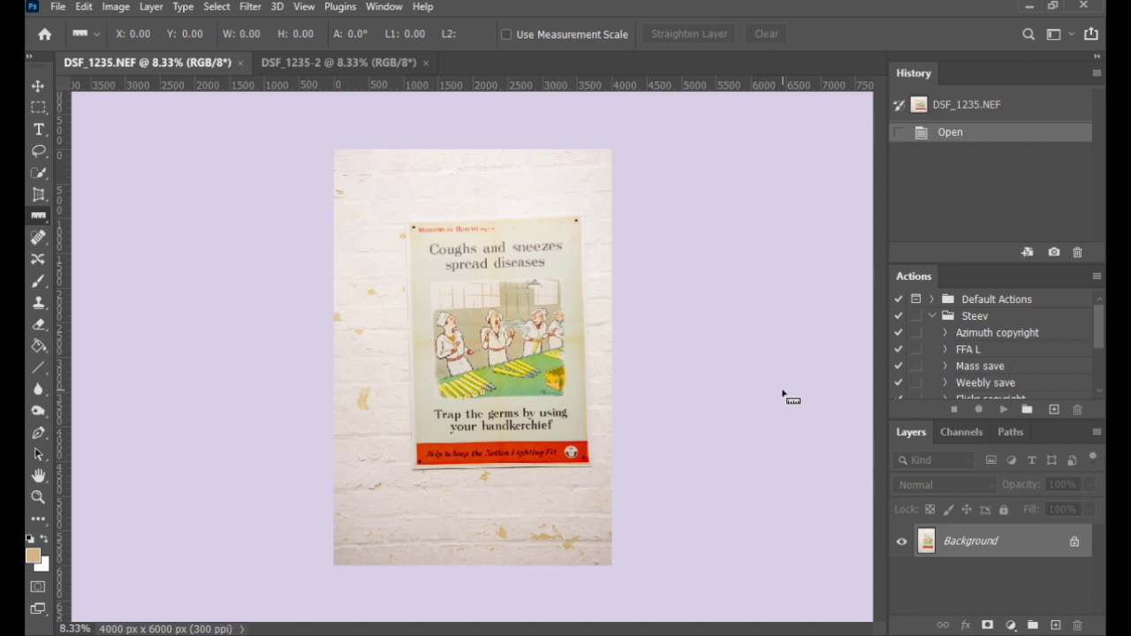
key("ctrl+j")
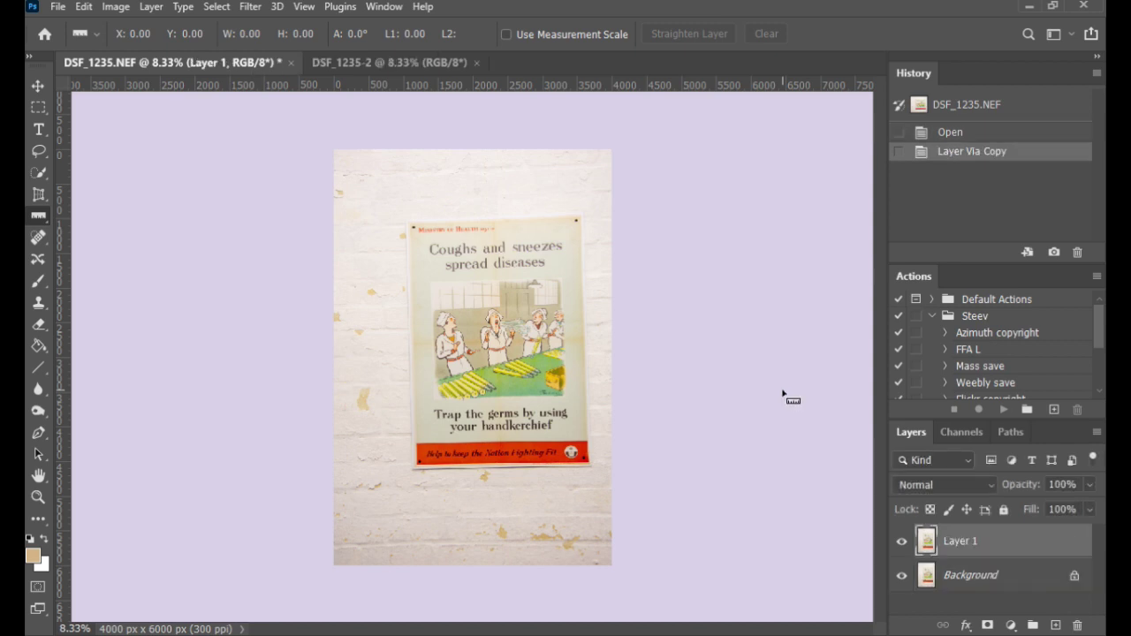
left_click(991, 485)
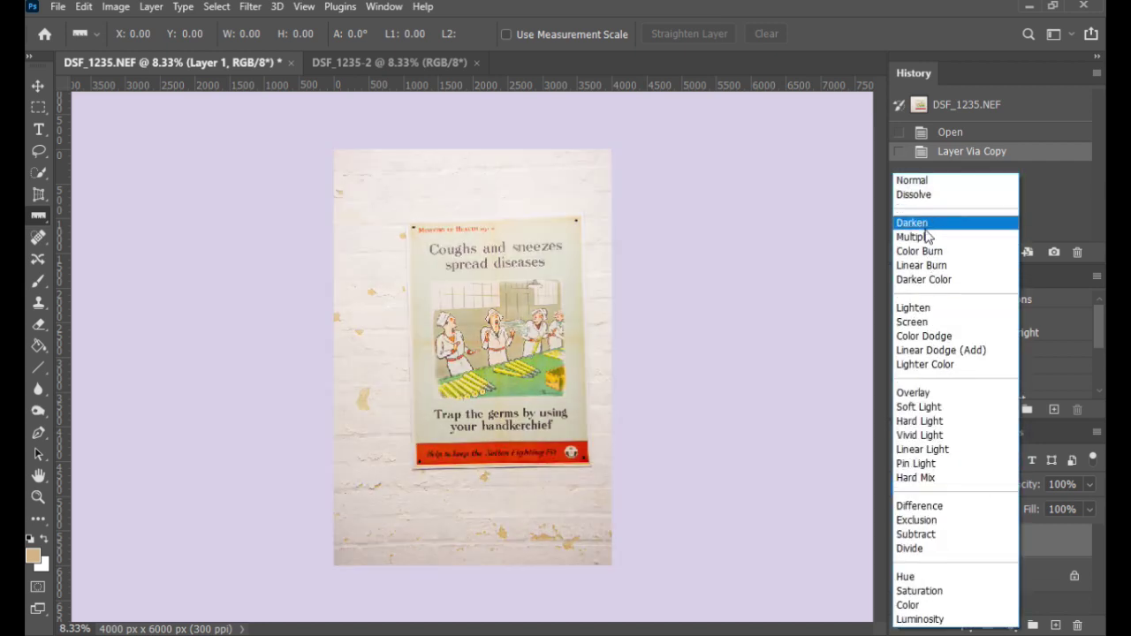
left_click(926, 235)
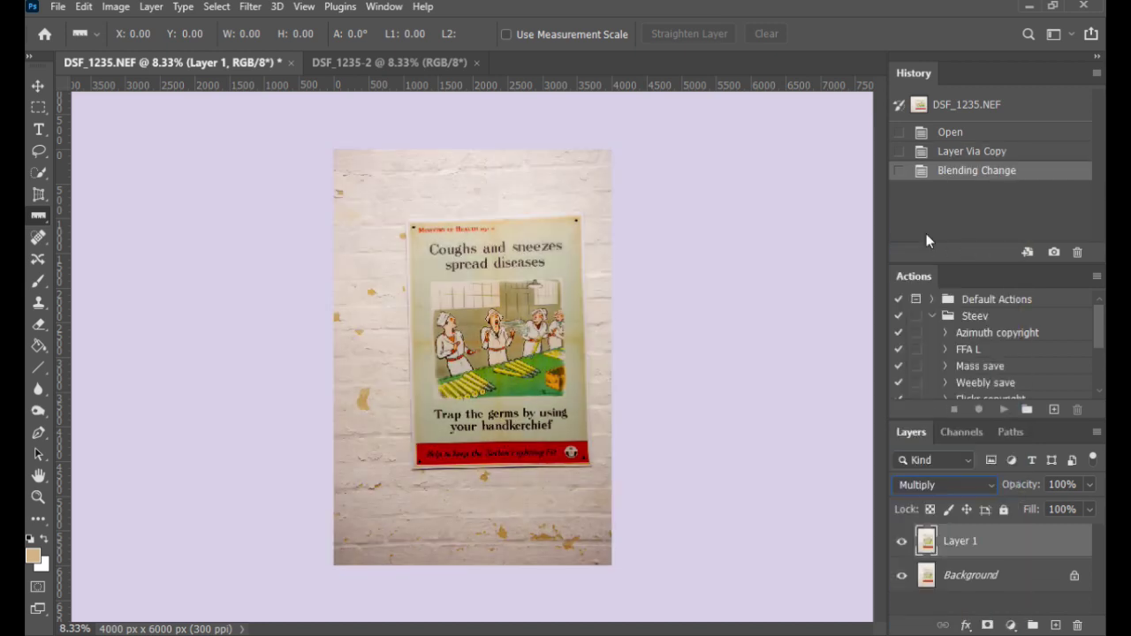
In DSF_1235-2, add a Multiply layer copy and flatten it into the Background.
left_click(422, 60)
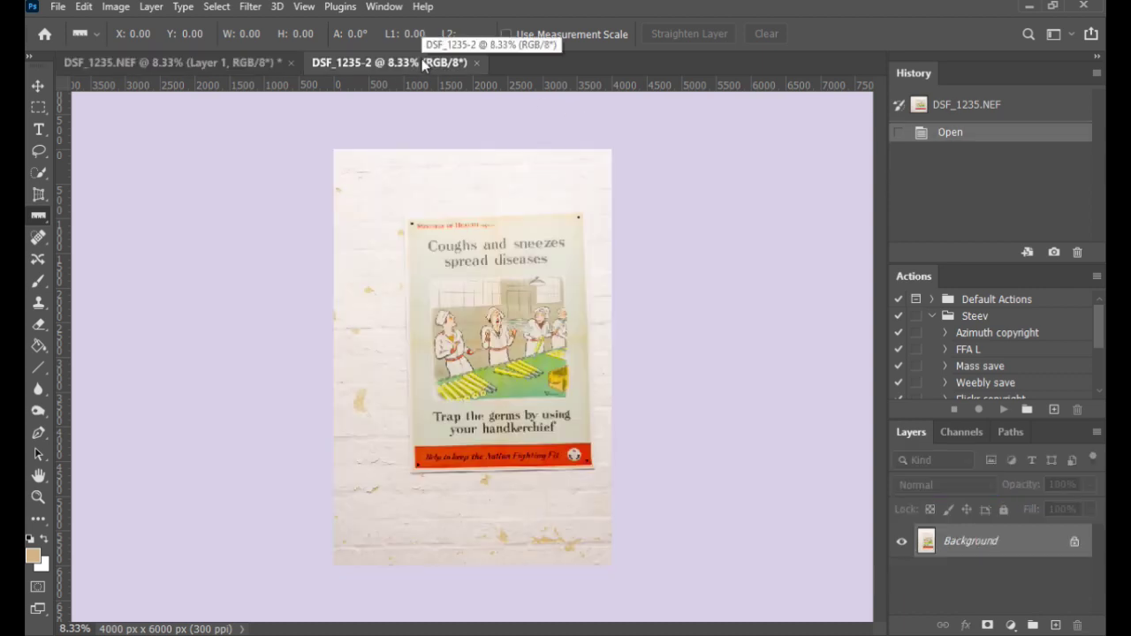
key("ctrl+j")
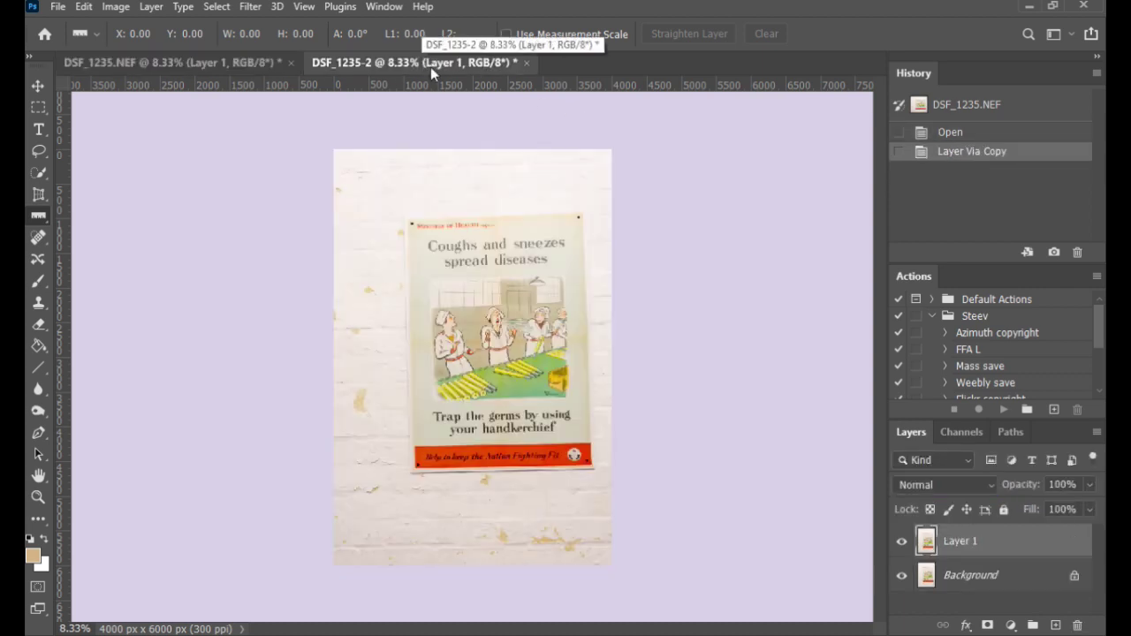
left_click(988, 488)
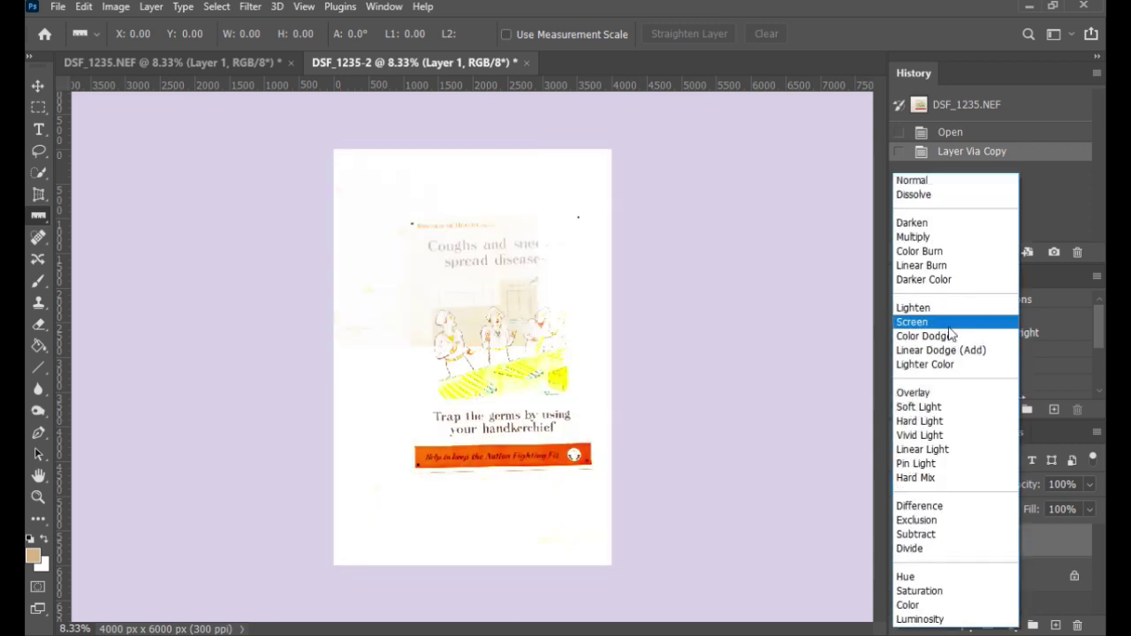
left_click(948, 241)
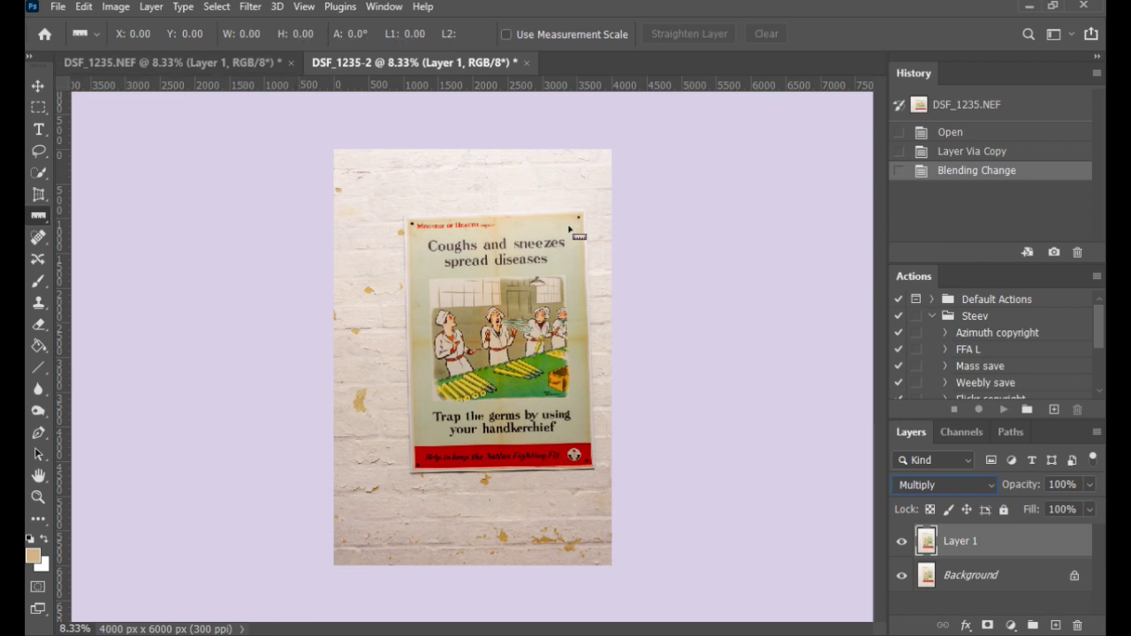
left_click(1025, 575, "shift")
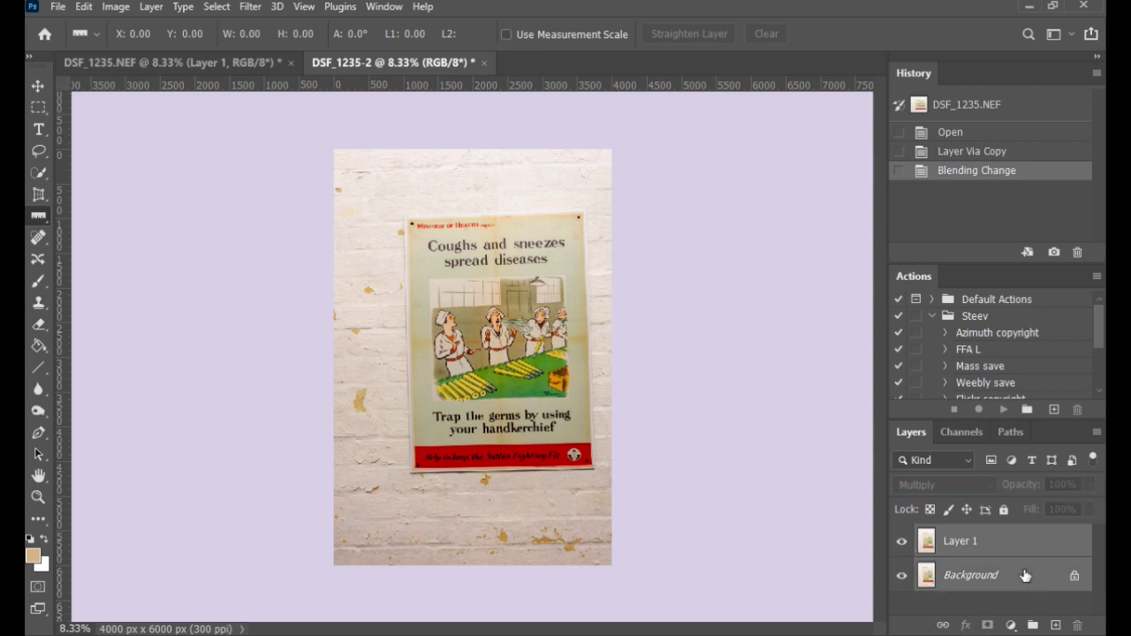
right_click(1025, 575)
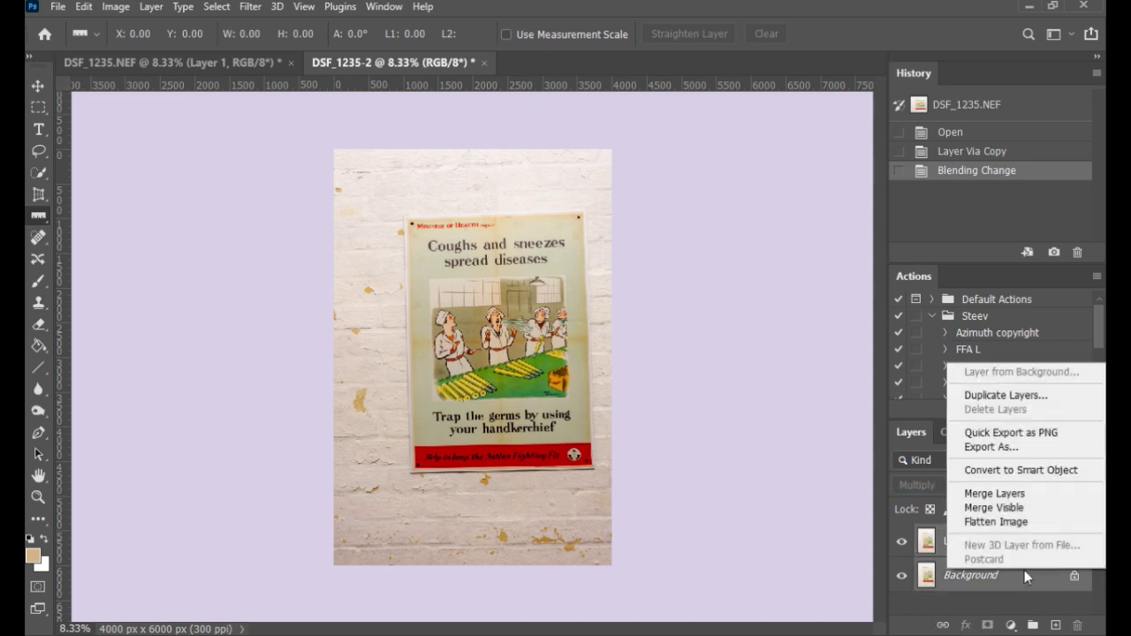
left_click(1029, 522)
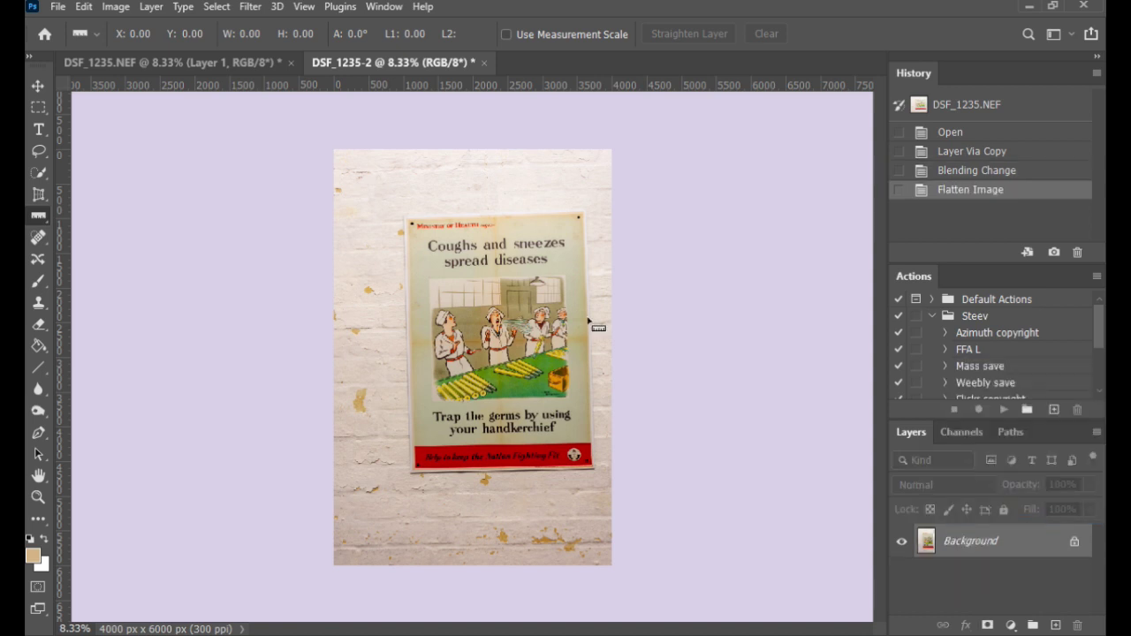
Back in DSF_1235.NEF, select Background with Layer 1 for flattening.
key("ctrl+z")
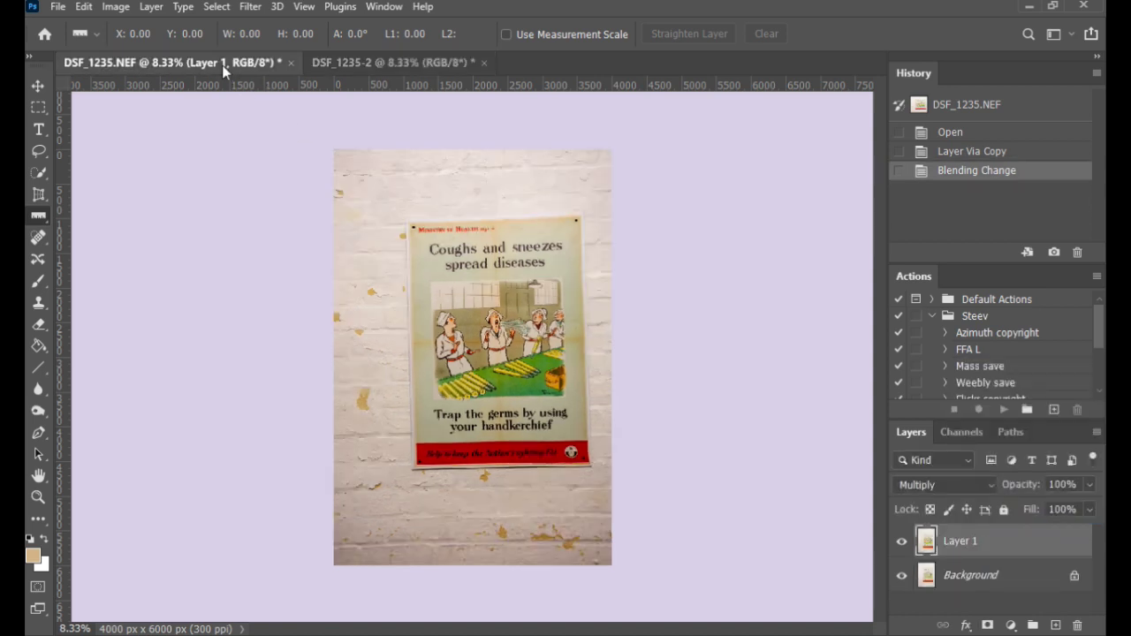
left_click(1004, 576)
right_click(1004, 574)
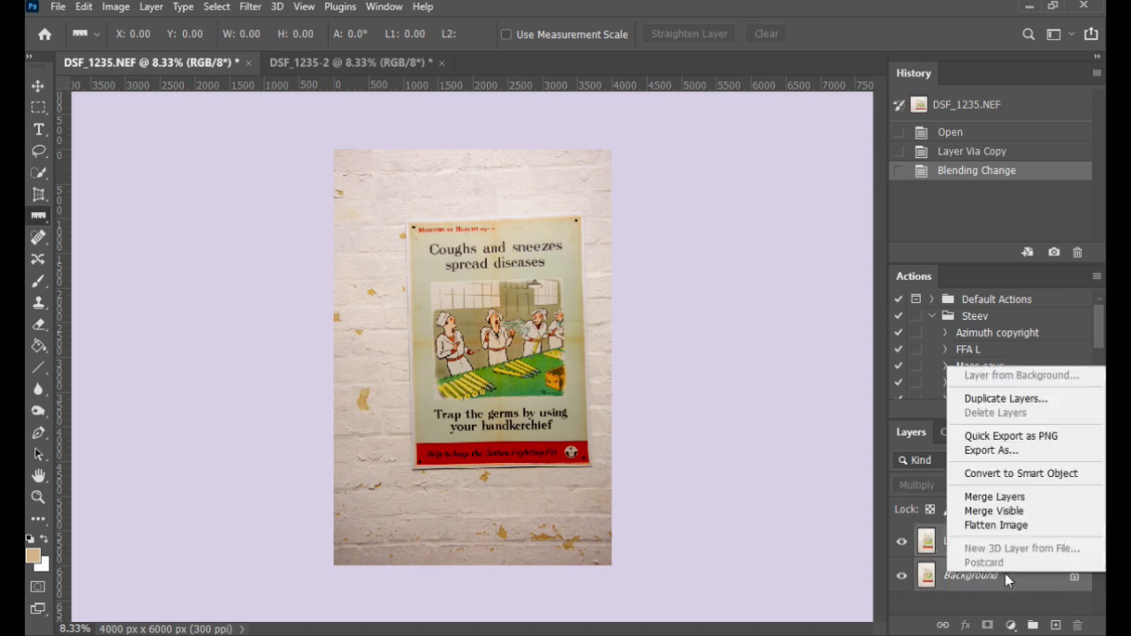
Flatten DSF_1235.NEF into one Background and zoom in on the poster.
left_click(1002, 526)
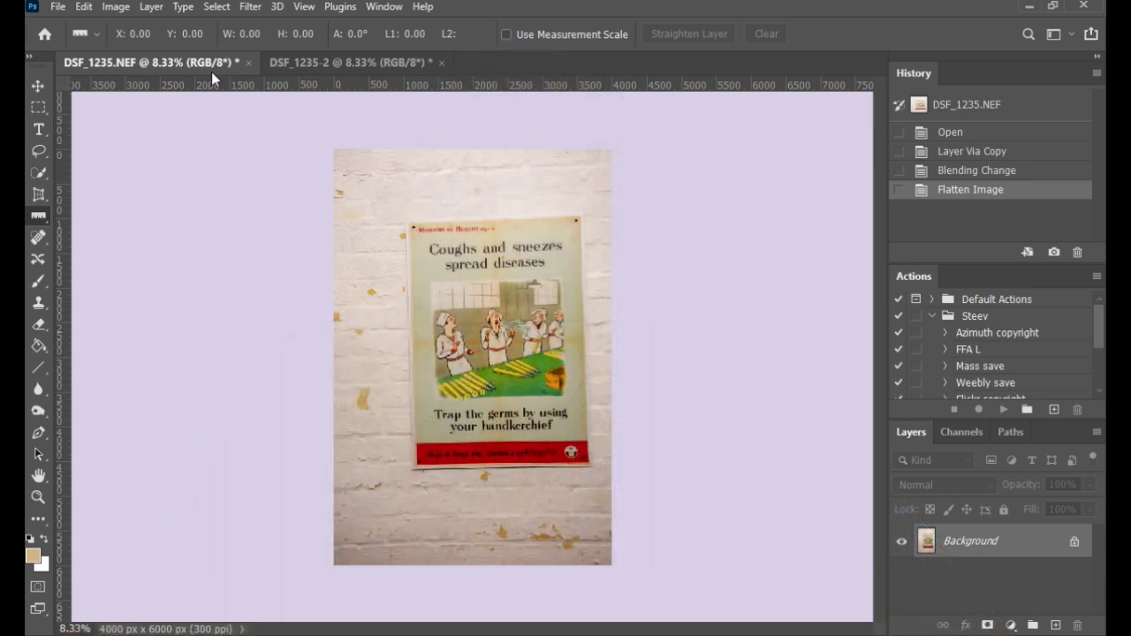
key("ctrl+plus")
key("ctrl+plus")
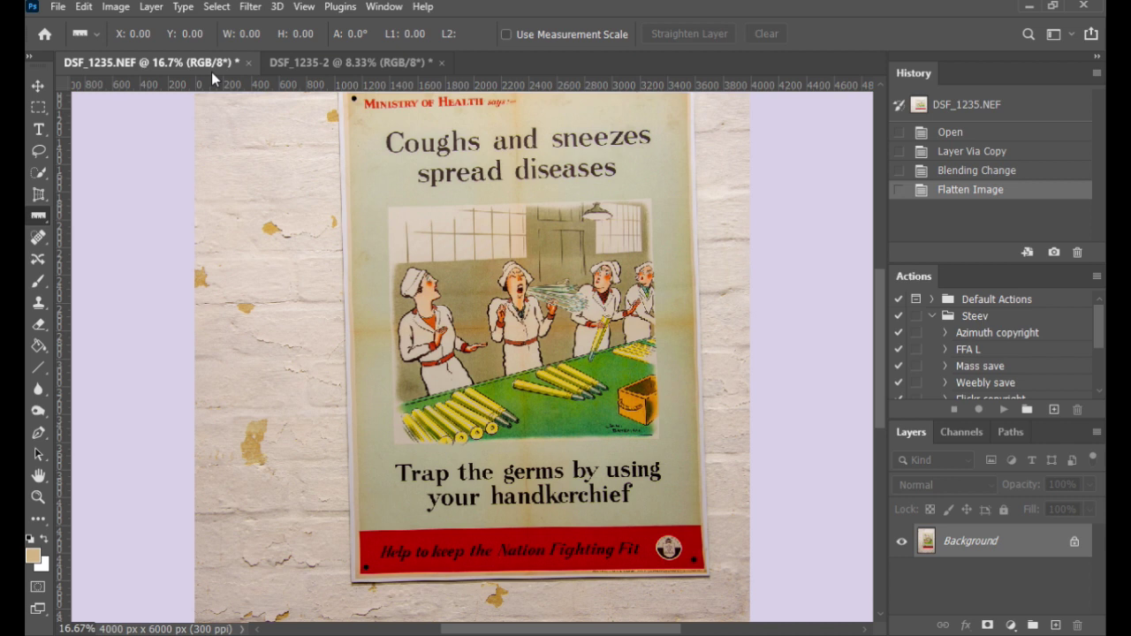
key("ctrl+plus")
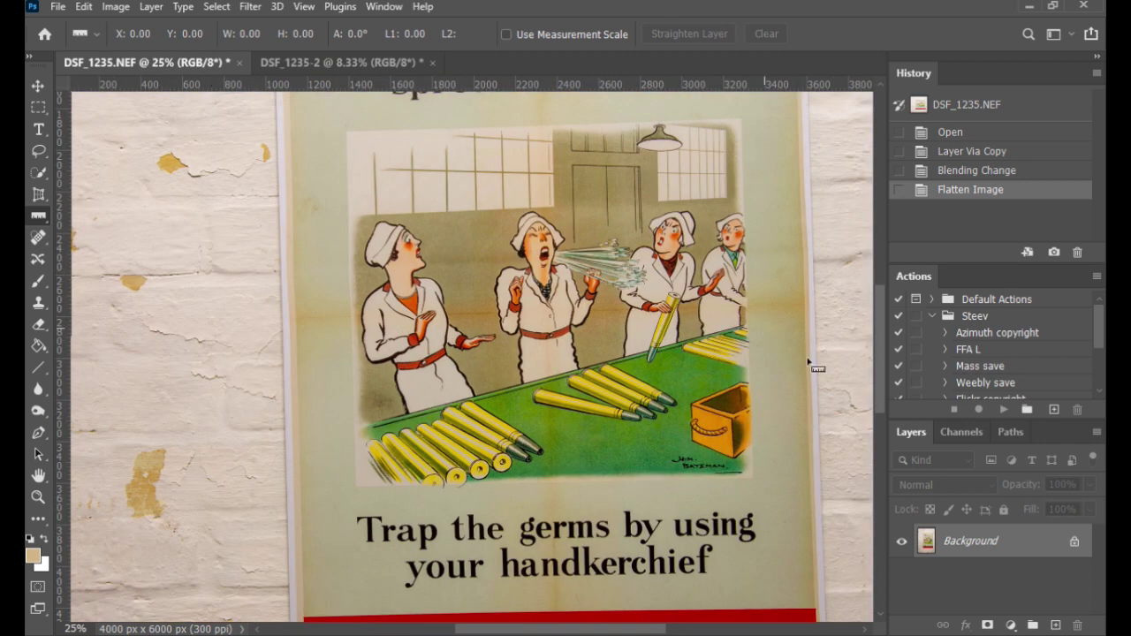
left_click_drag(881, 366, 878, 423)
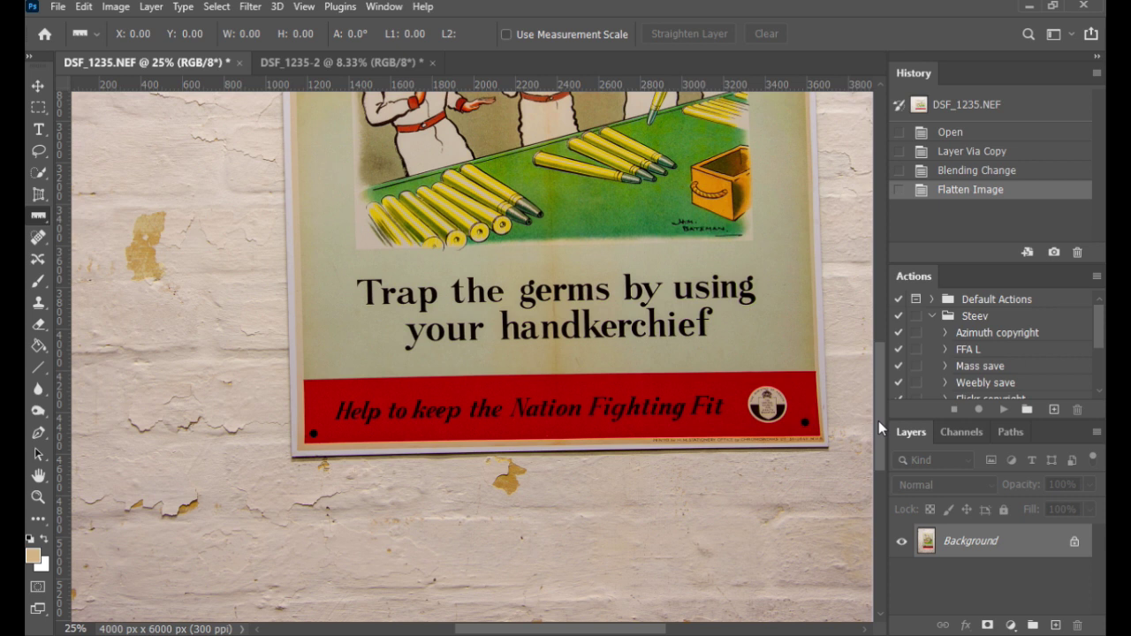
key("ctrl+plus")
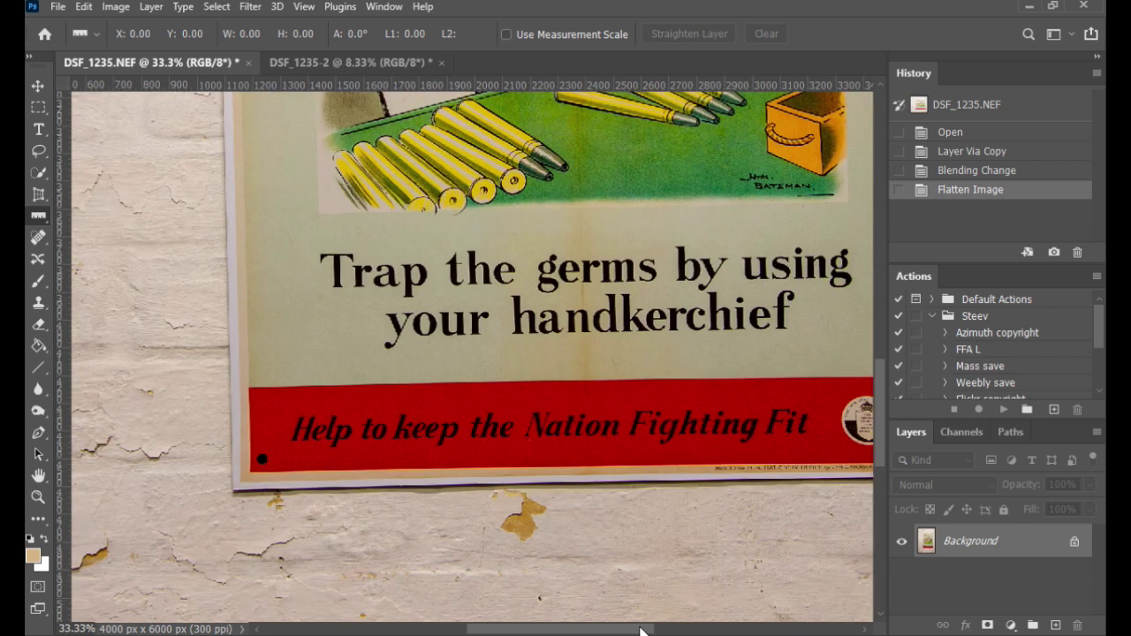
left_click_drag(642, 630, 666, 632)
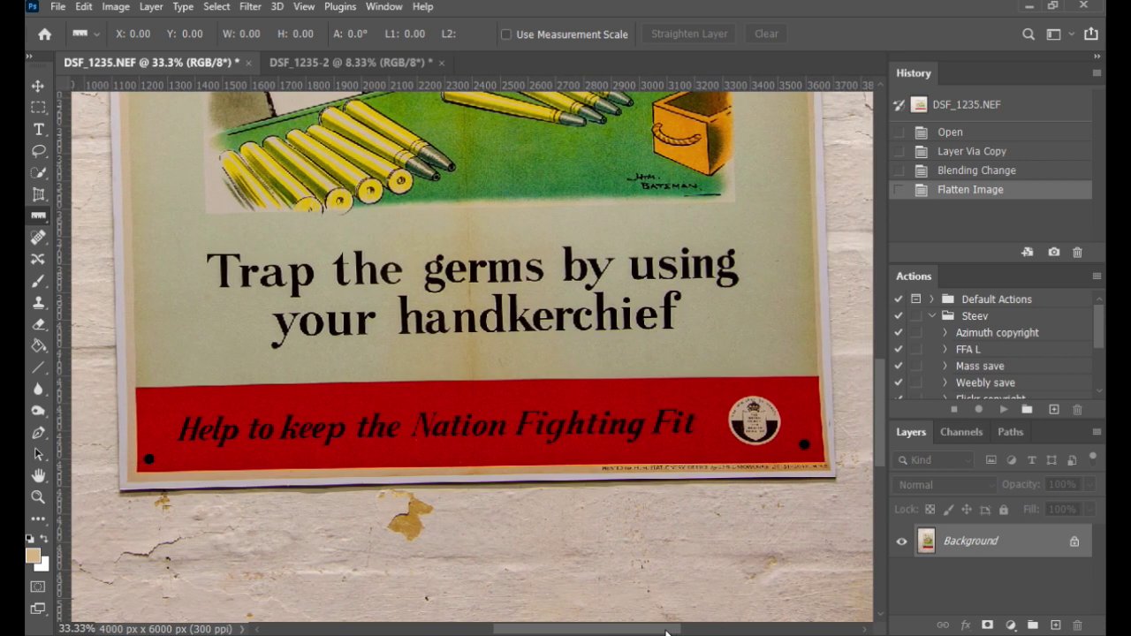
Measure the red banner's top edge with the Ruler tool, reading about 1.0°.
left_click(43, 218)
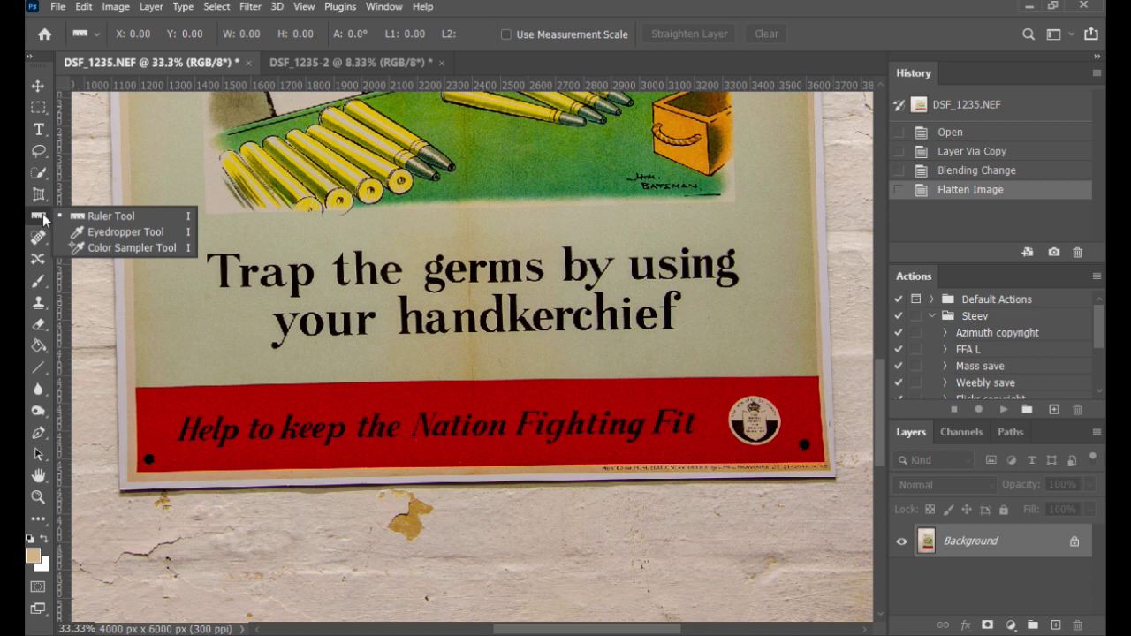
left_click(79, 215)
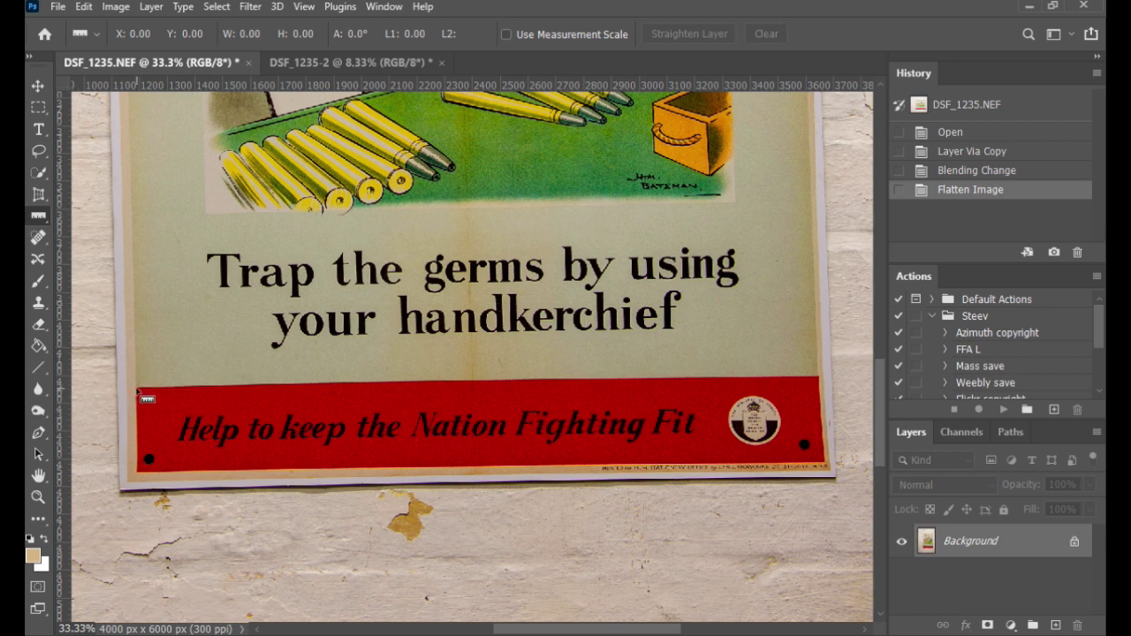
left_click_drag(138, 389, 826, 381)
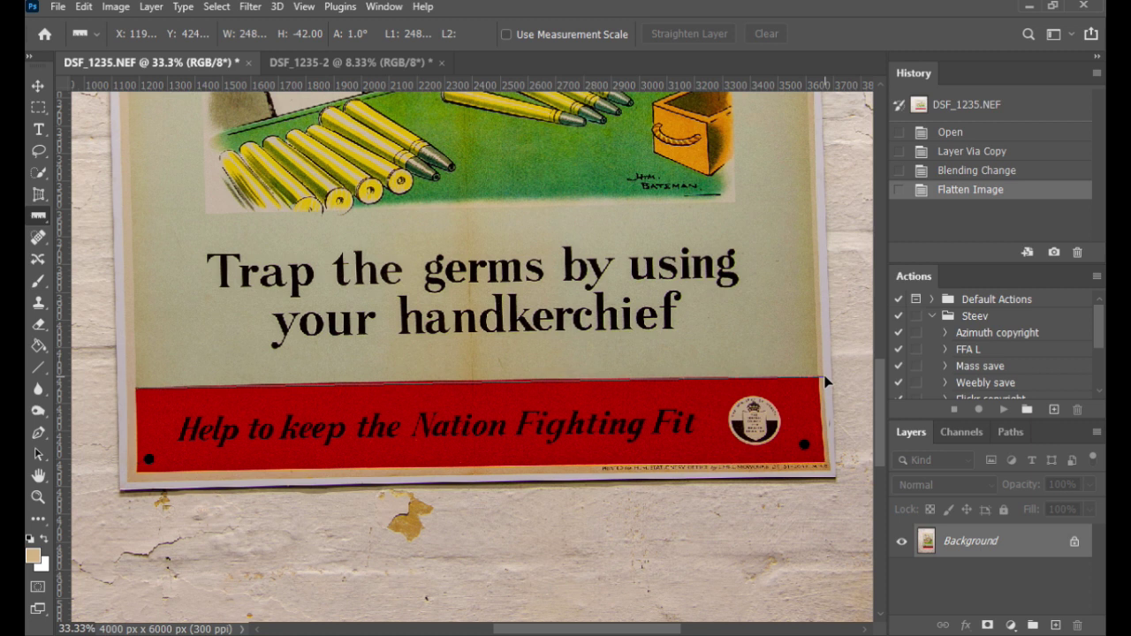
left_click_drag(826, 381, 825, 379)
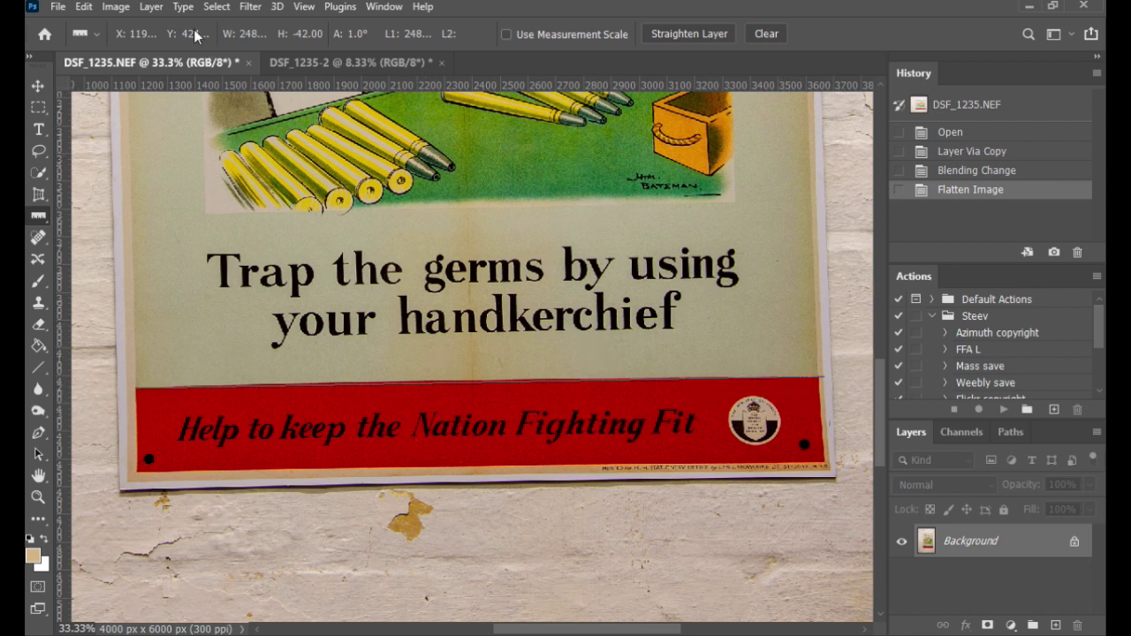
Rotate the DSF_1235.NEF canvas by an arbitrary 0.97° to level the banner.
left_click(116, 7)
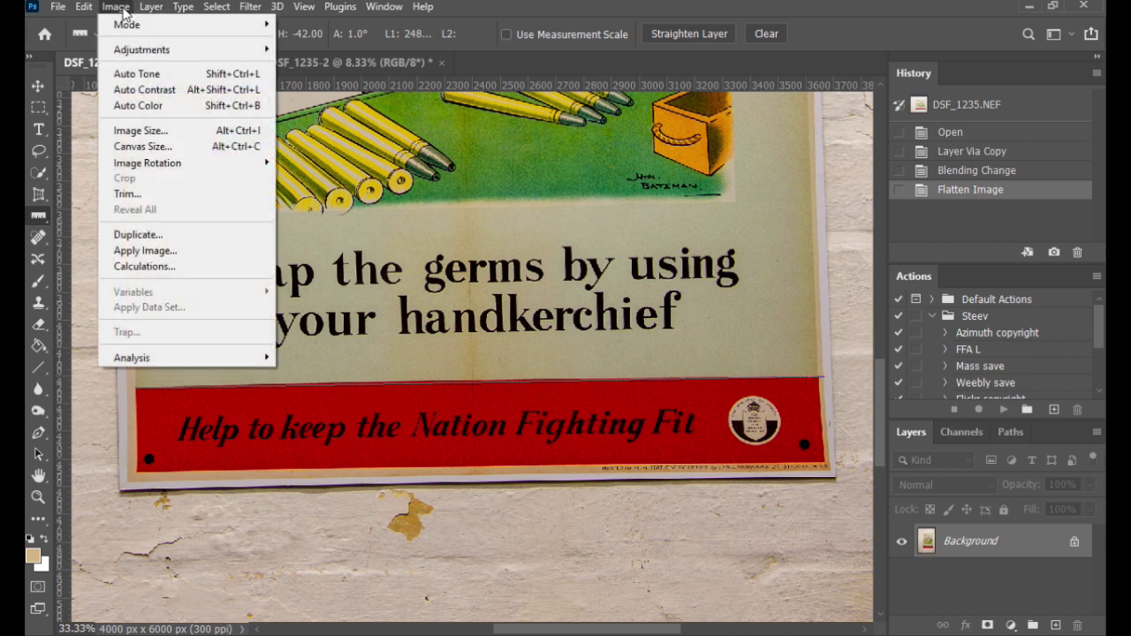
mouse_move(212, 162)
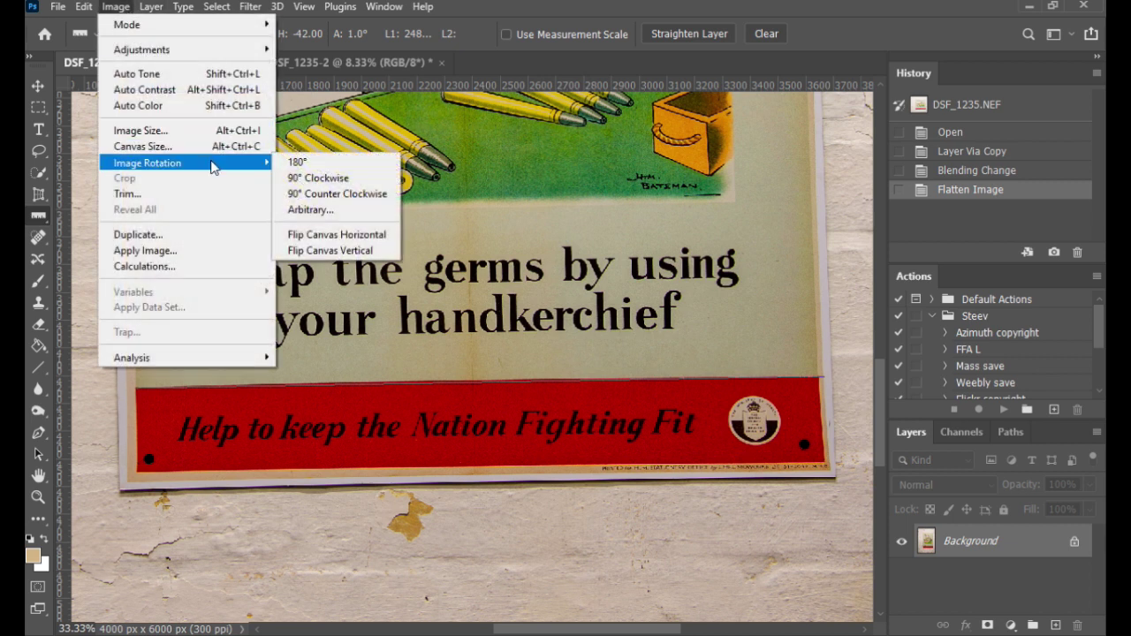
left_click(306, 212)
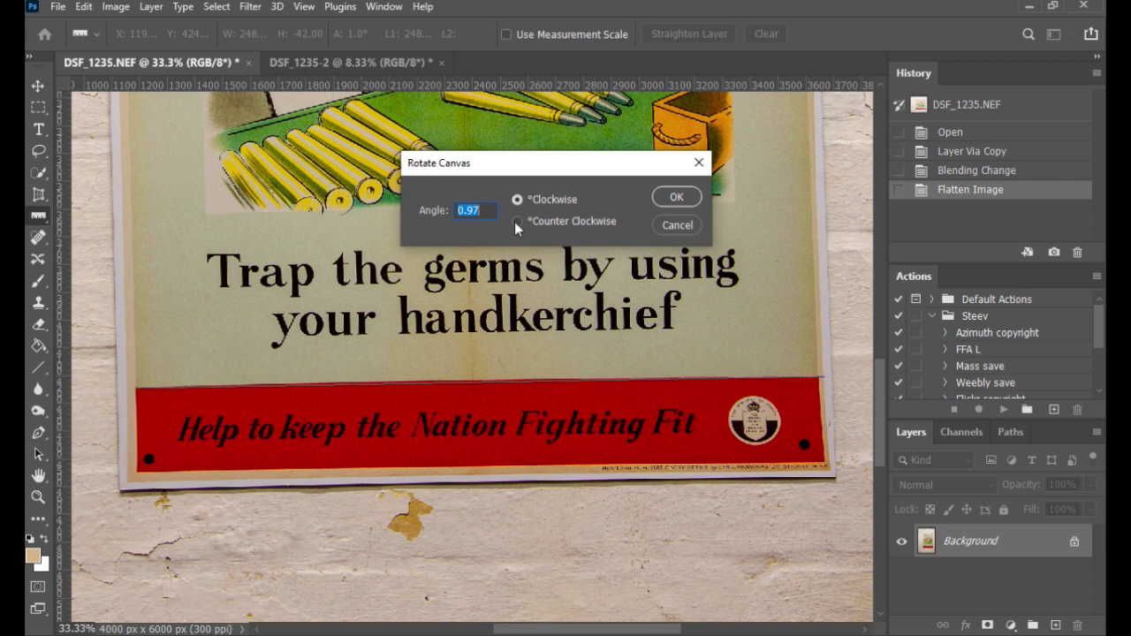
left_click(671, 200)
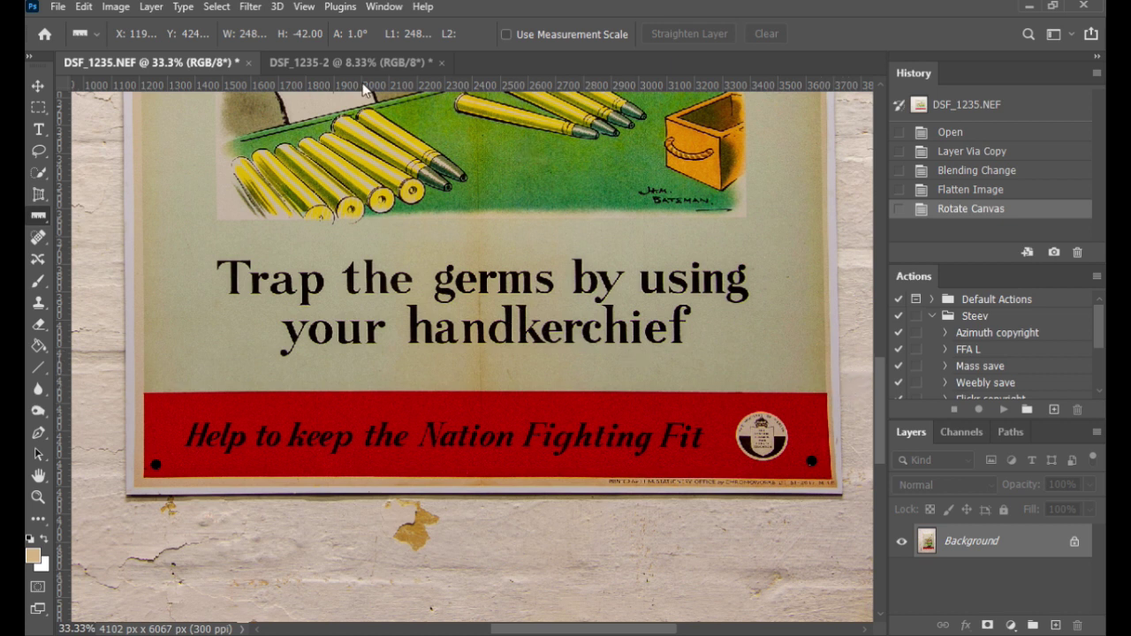
In DSF_1235-2, zoom to 33.3% and measure the banner's top-edge tilt with the Ruler.
left_click(345, 63)
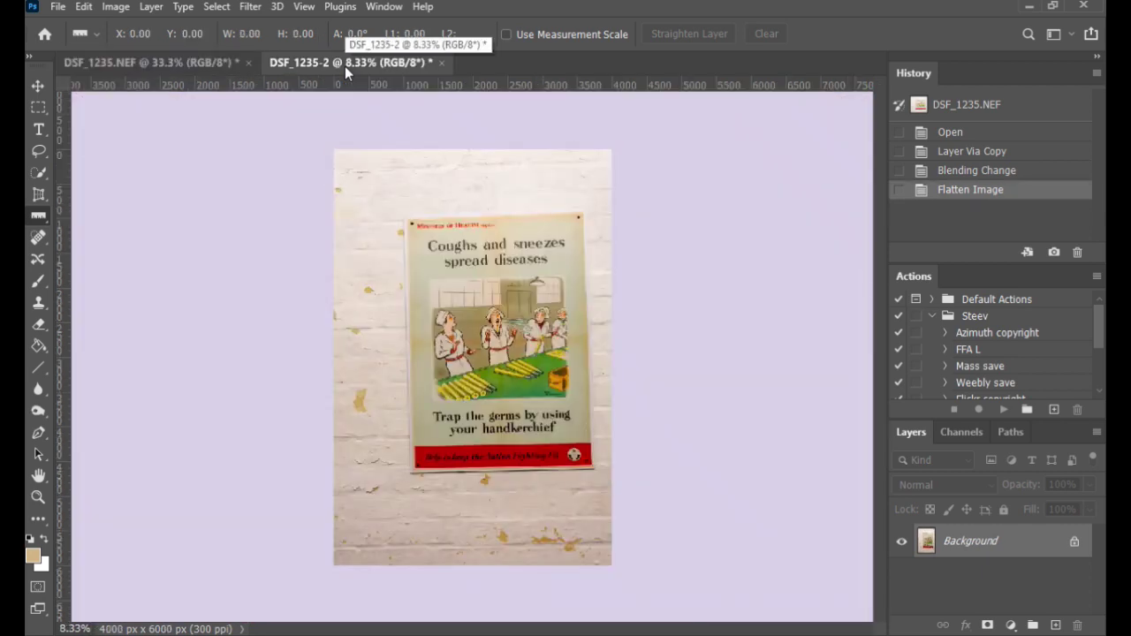
key("ctrl+plus")
key("ctrl+plus")
key("ctrl+plus")
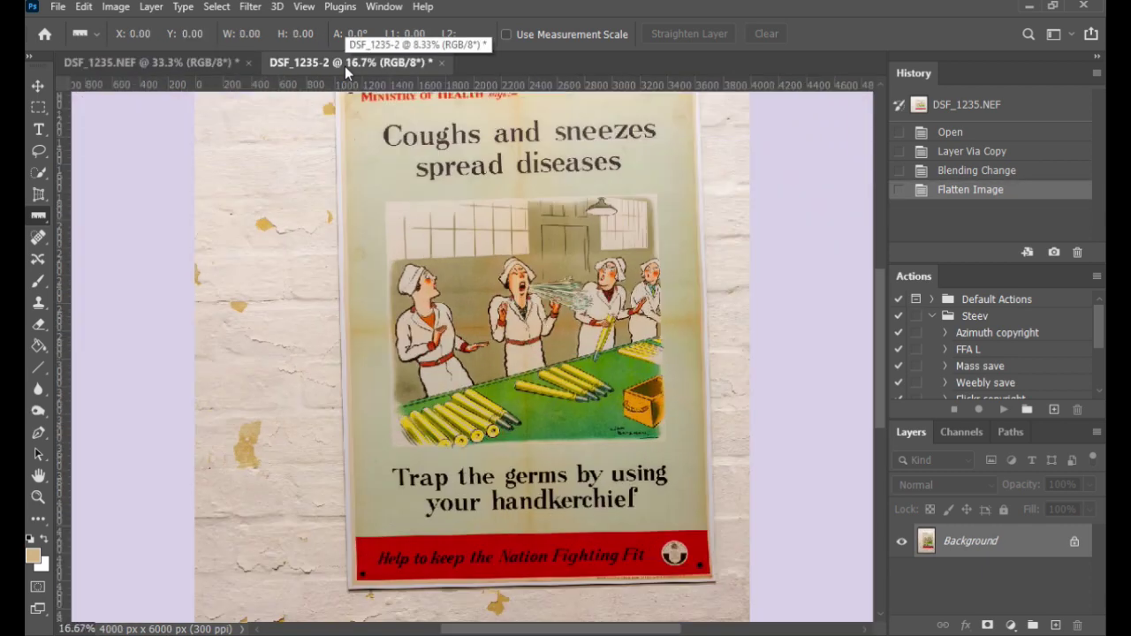
key("ctrl+plus")
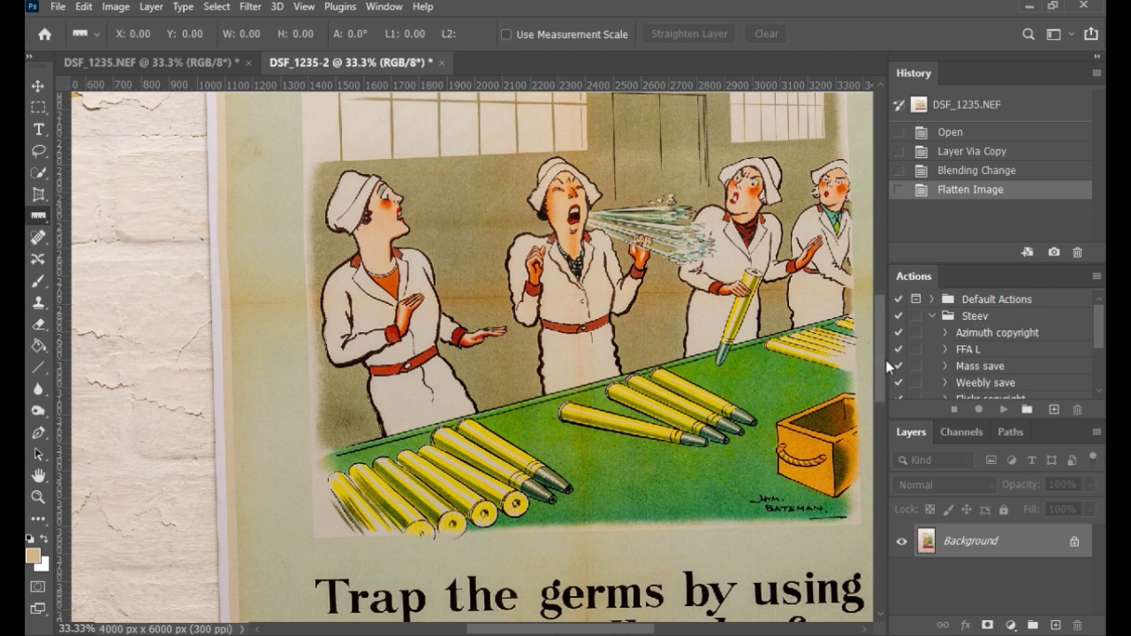
scroll(885, 359, "down", 5)
left_click_drag(885, 403, 886, 431)
left_click_drag(615, 625, 643, 628)
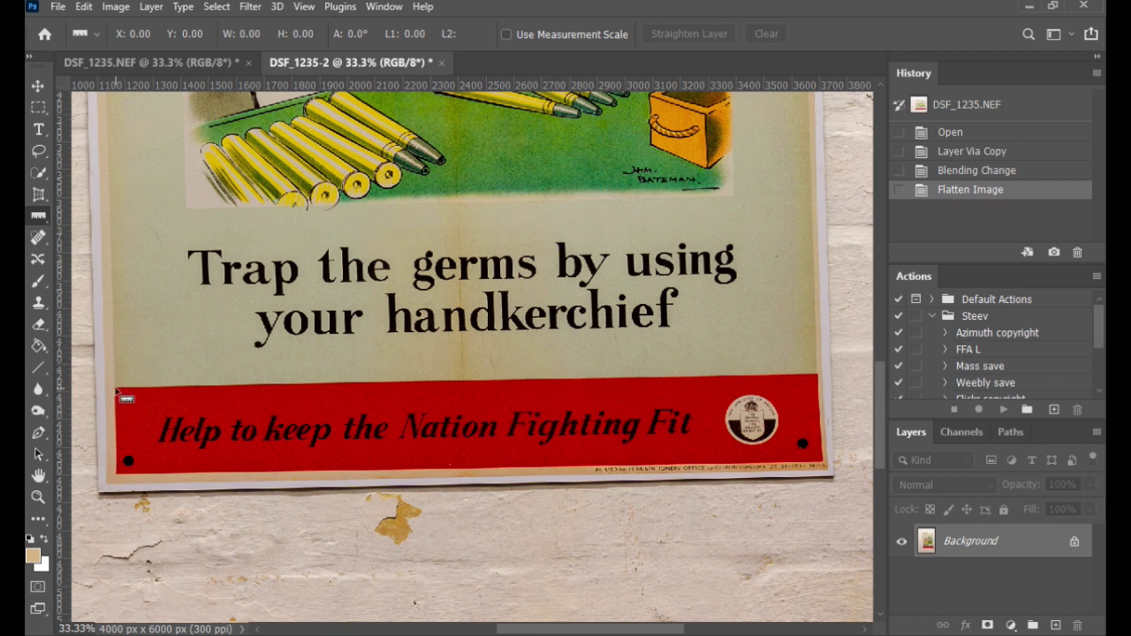
left_click_drag(116, 389, 816, 375)
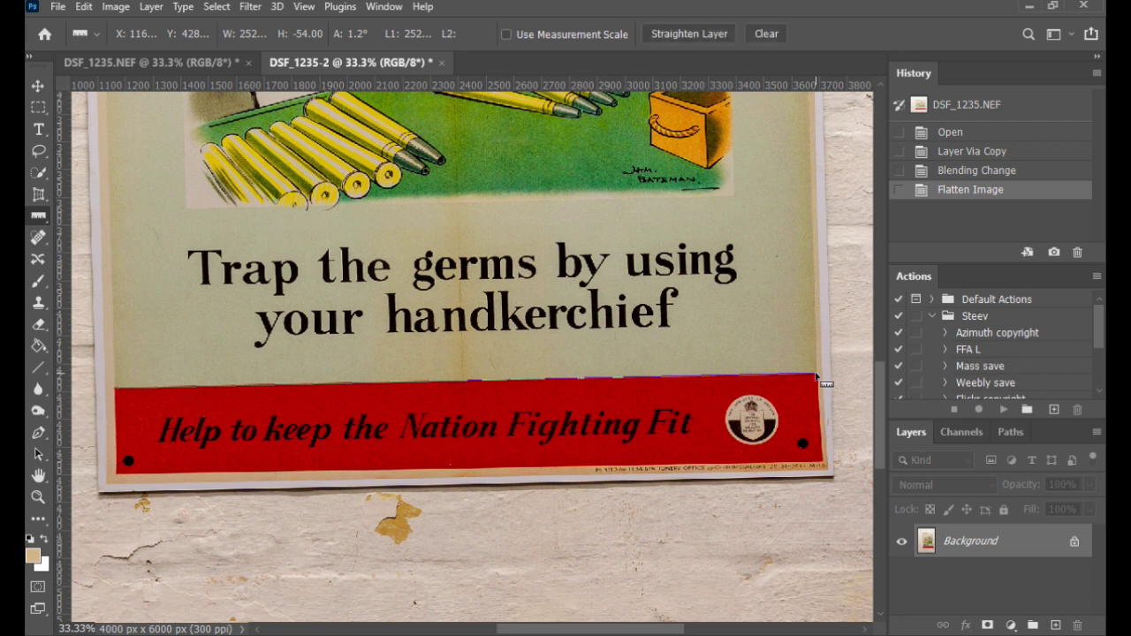
Rotate the DSF_1235-2 canvas by an arbitrary 1.23°.
left_click(123, 10)
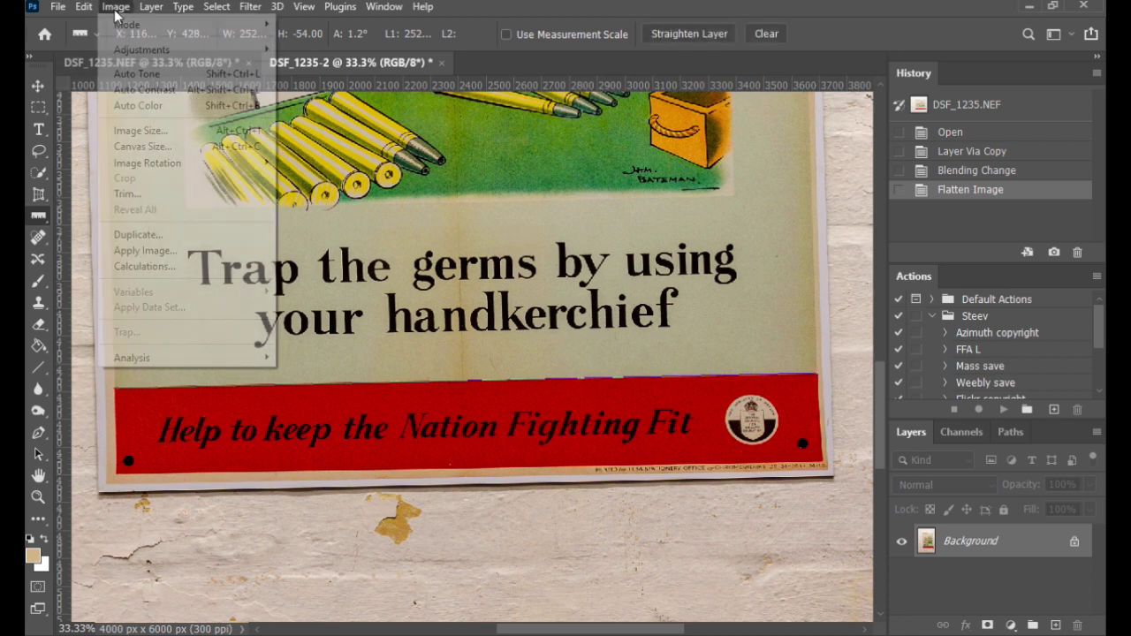
mouse_move(174, 165)
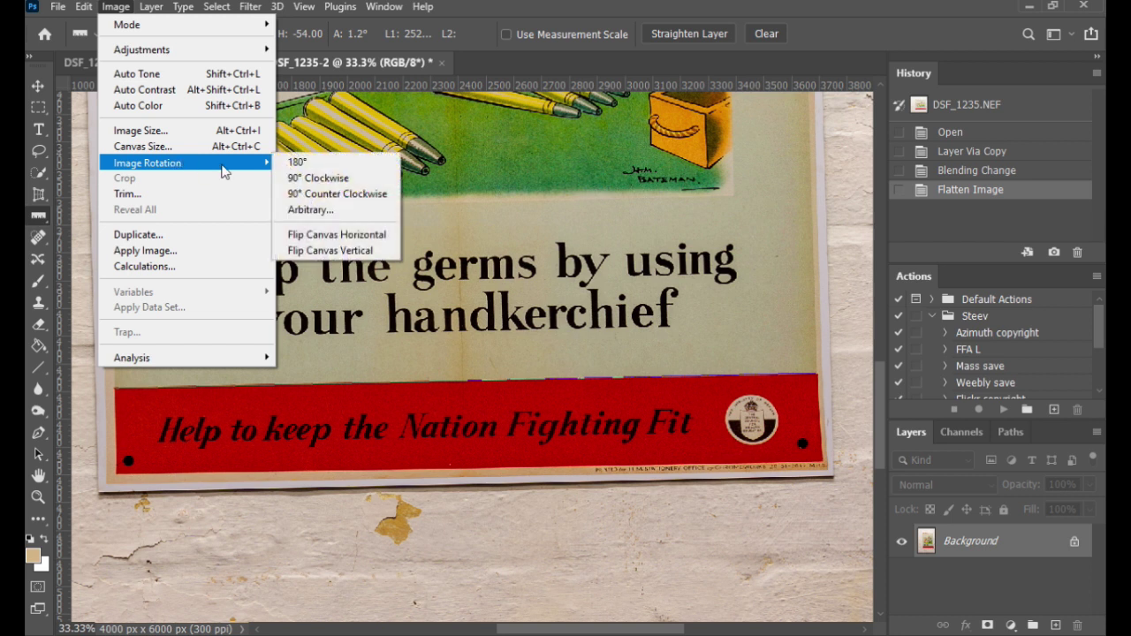
left_click(318, 209)
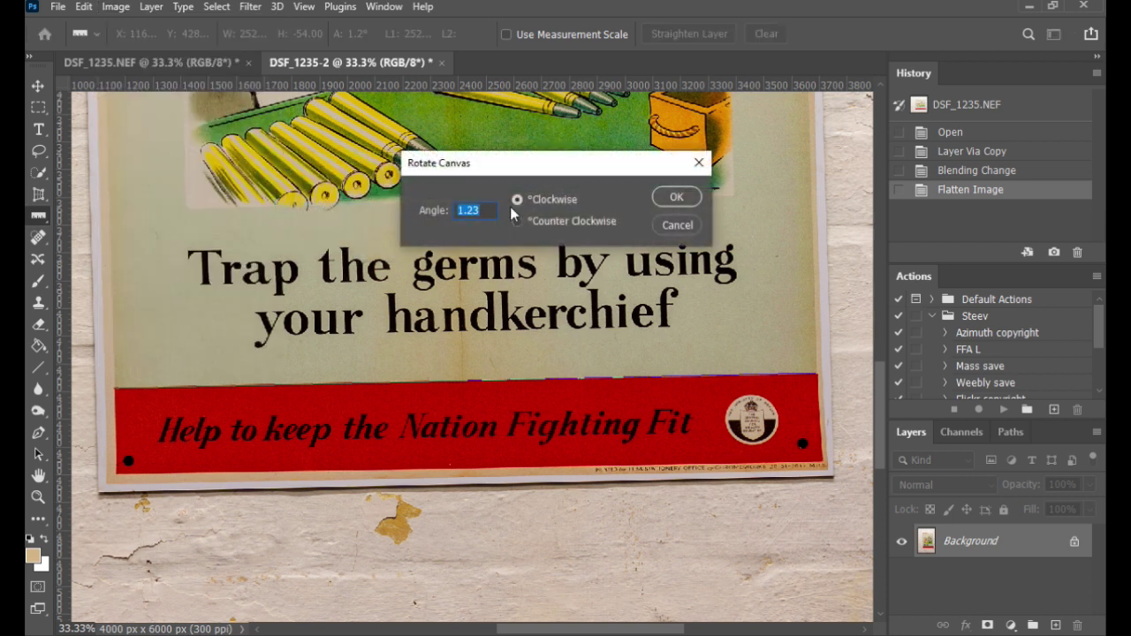
left_click(675, 198)
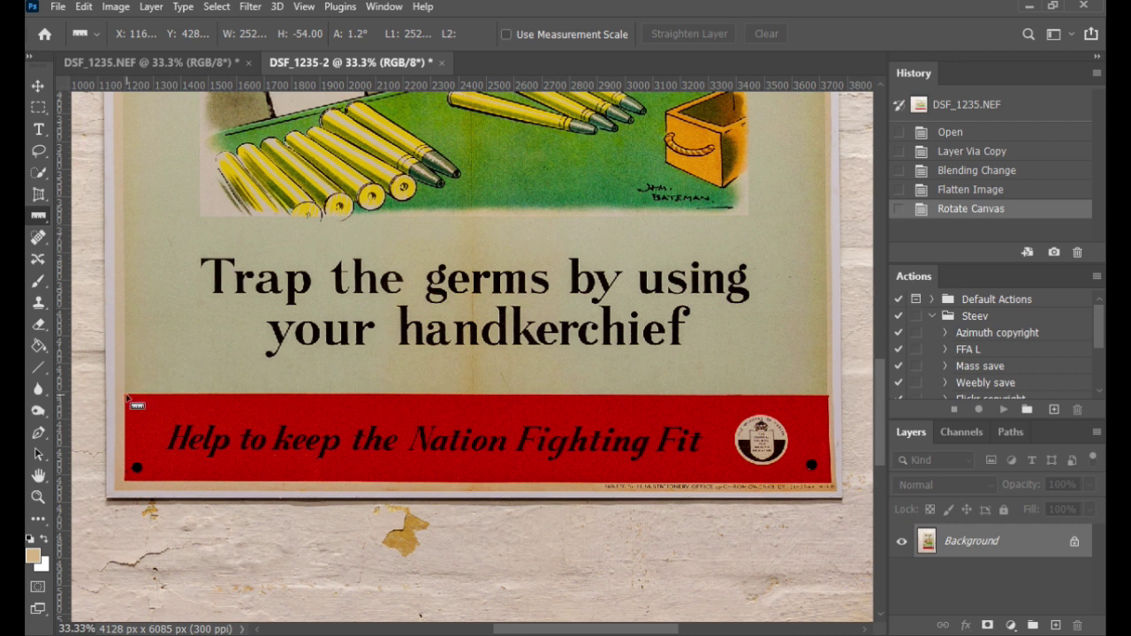
Re-measure the banner edge to the right border at 0.0° and zoom to 66.7%.
mouse_move(127, 396)
left_mouse_down()
mouse_move(528, 380)
mouse_move(771, 394)
left_mouse_up()
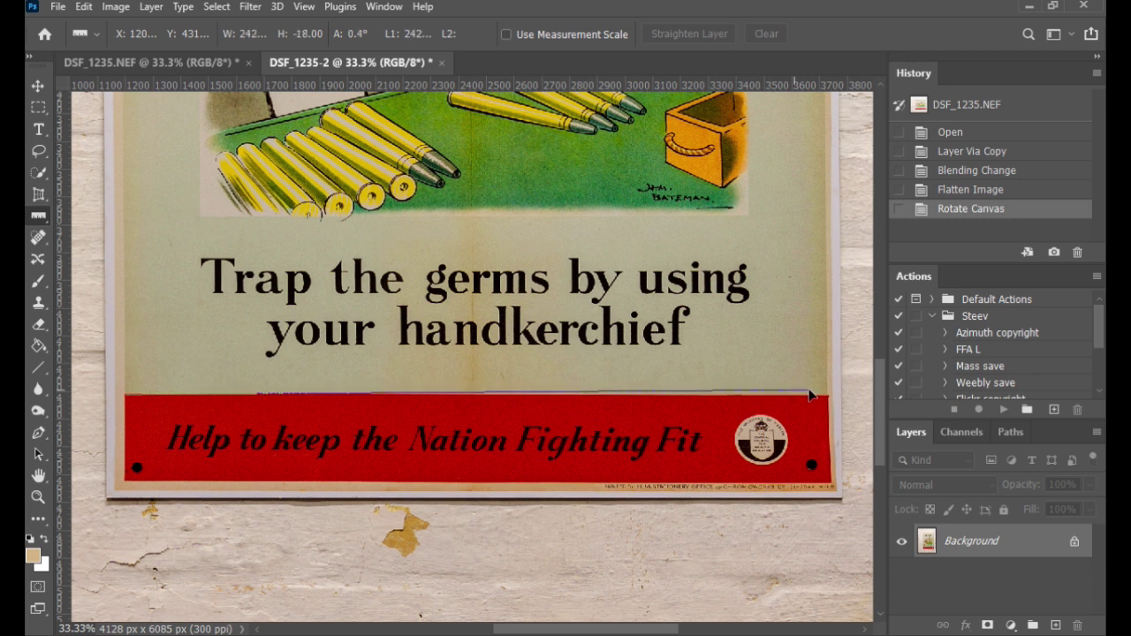
left_click_drag(809, 395, 828, 400)
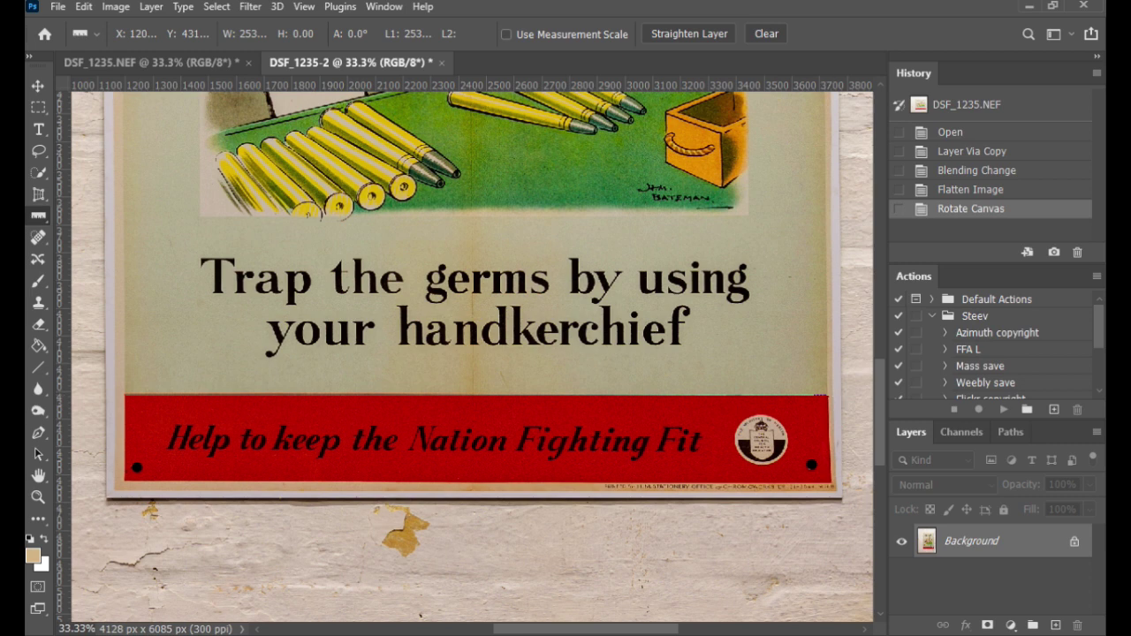
key("ctrl+plus")
key("ctrl+plus")
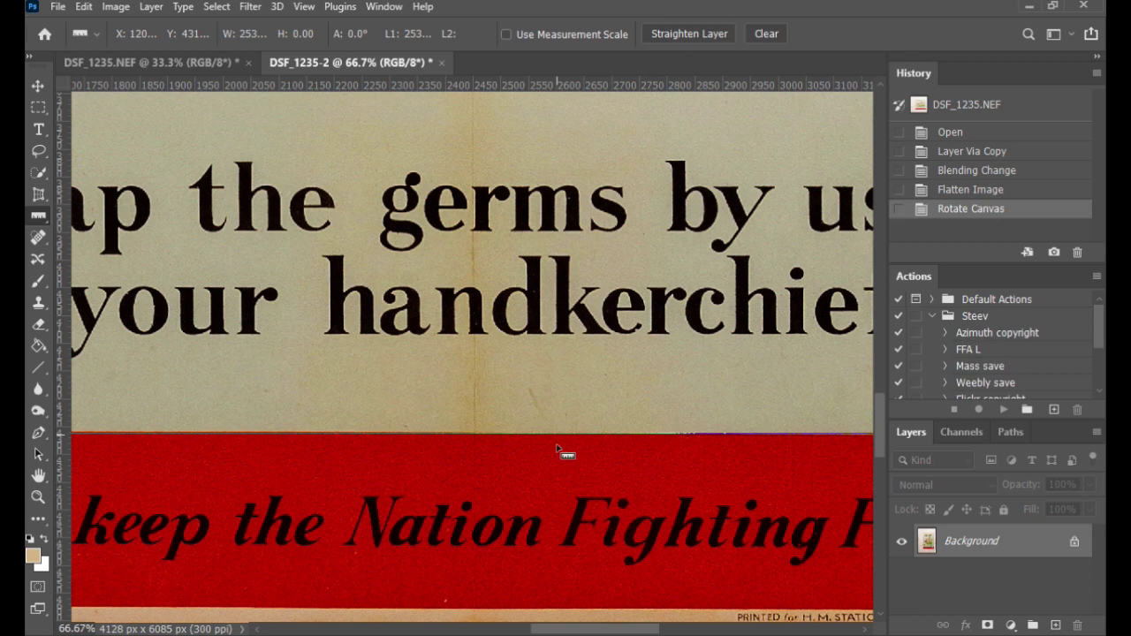
mouse_move(597, 631)
left_mouse_down()
mouse_move(535, 631)
mouse_move(655, 631)
left_mouse_up()
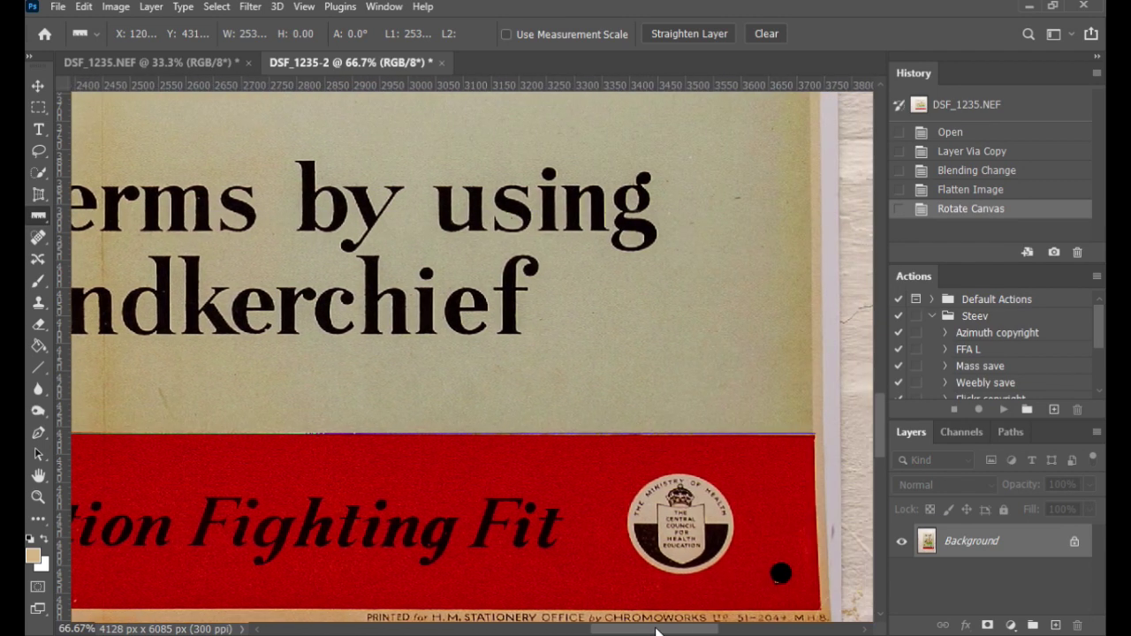
Measure DSF_1235.NEF's banner edge at 0.0°, zoom to 100%, and compare with DSF_1235-2.
left_click(146, 65)
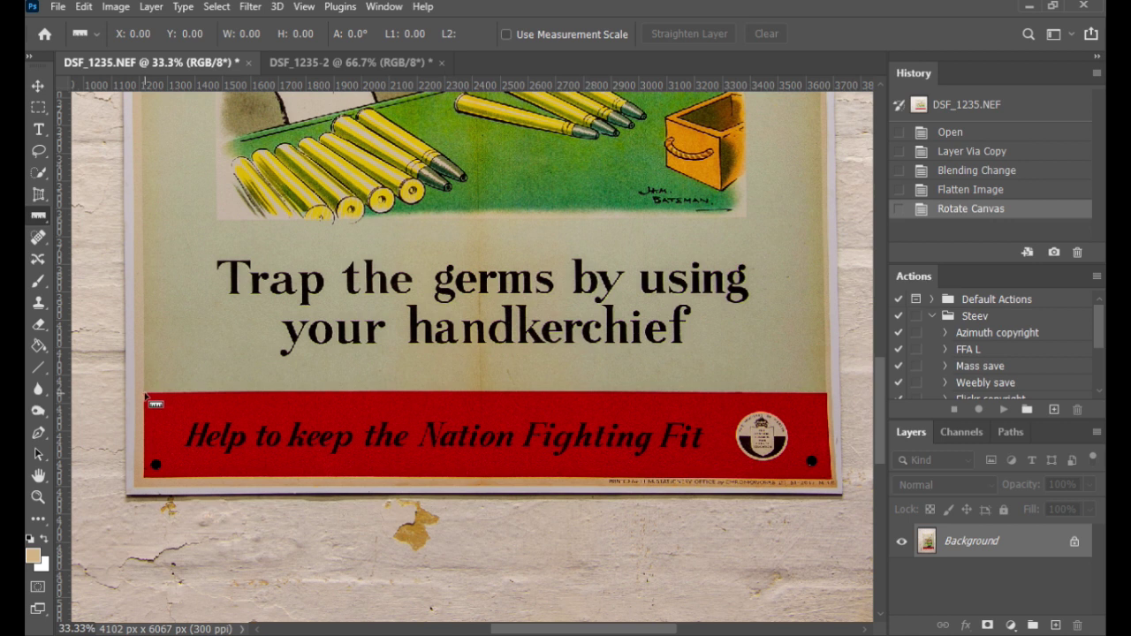
left_click_drag(147, 396, 829, 393)
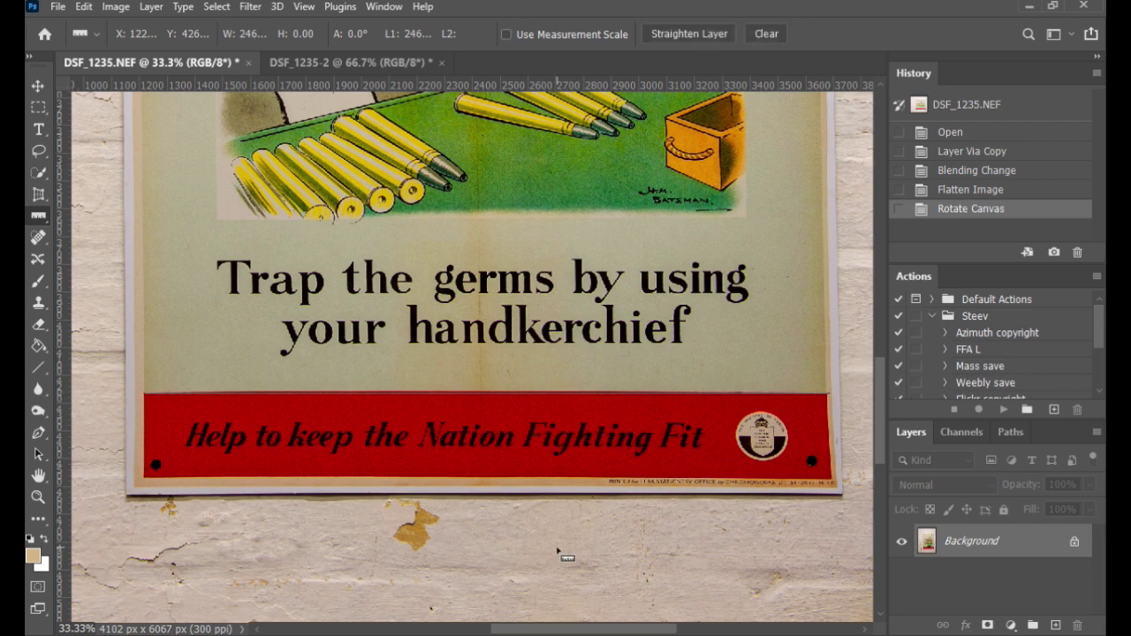
key("ctrl+plus")
key("ctrl+plus")
key("ctrl+plus")
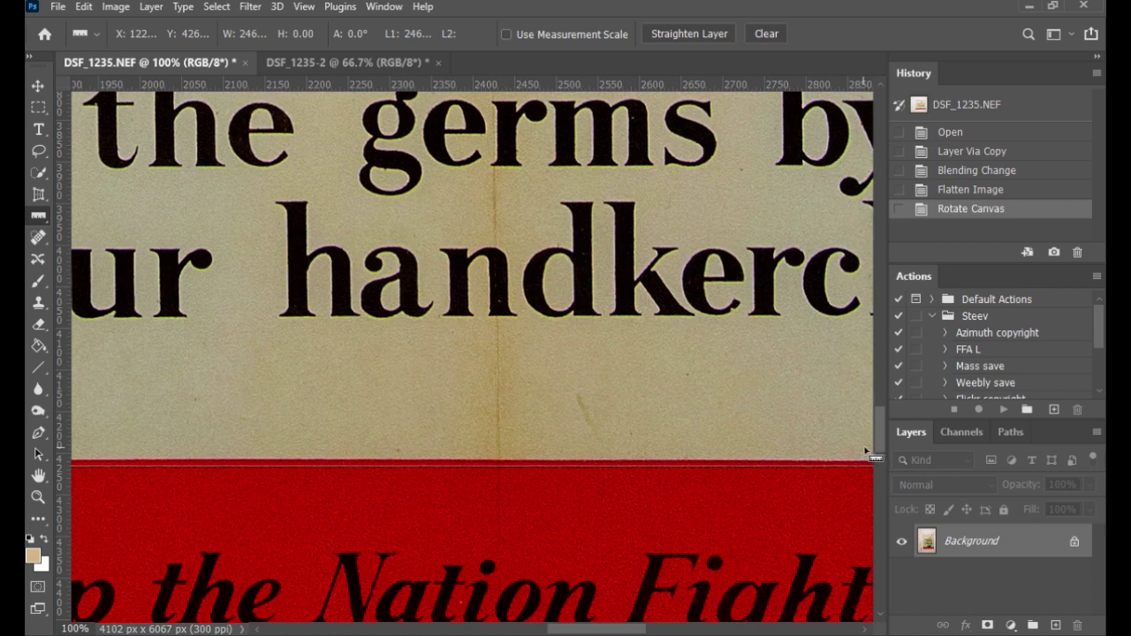
left_click_drag(879, 445, 880, 461)
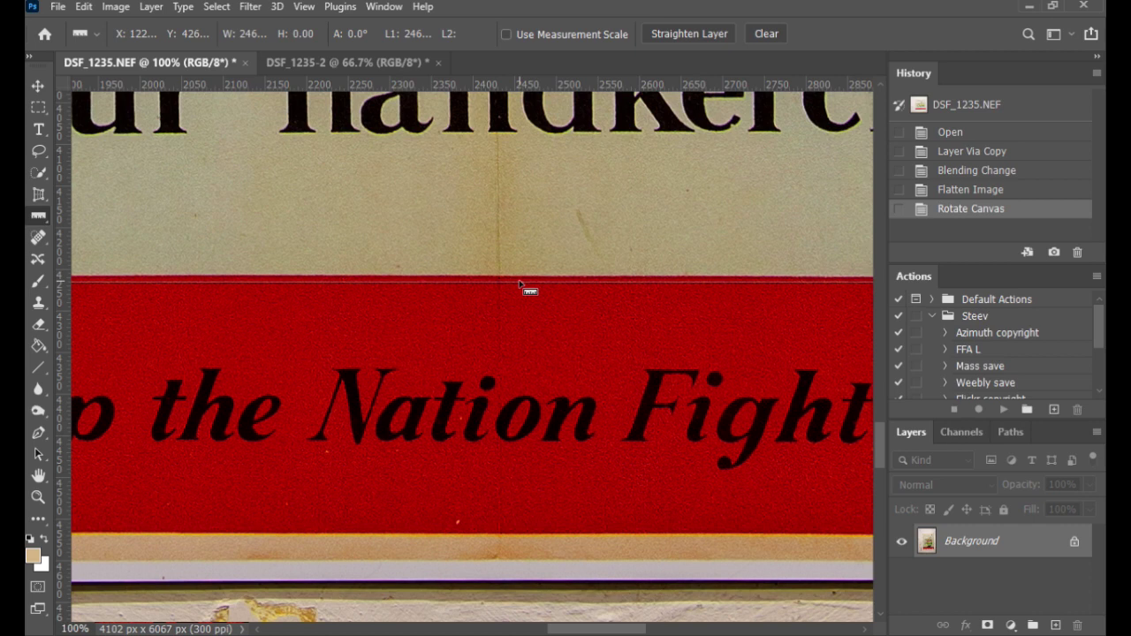
left_click(355, 63)
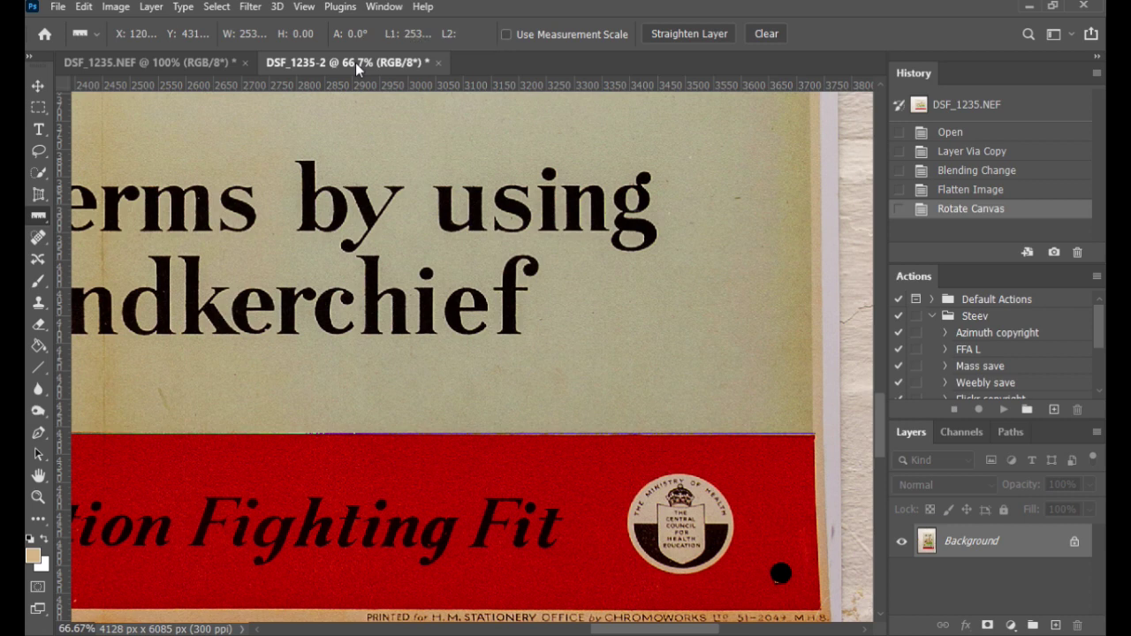
left_click(217, 65)
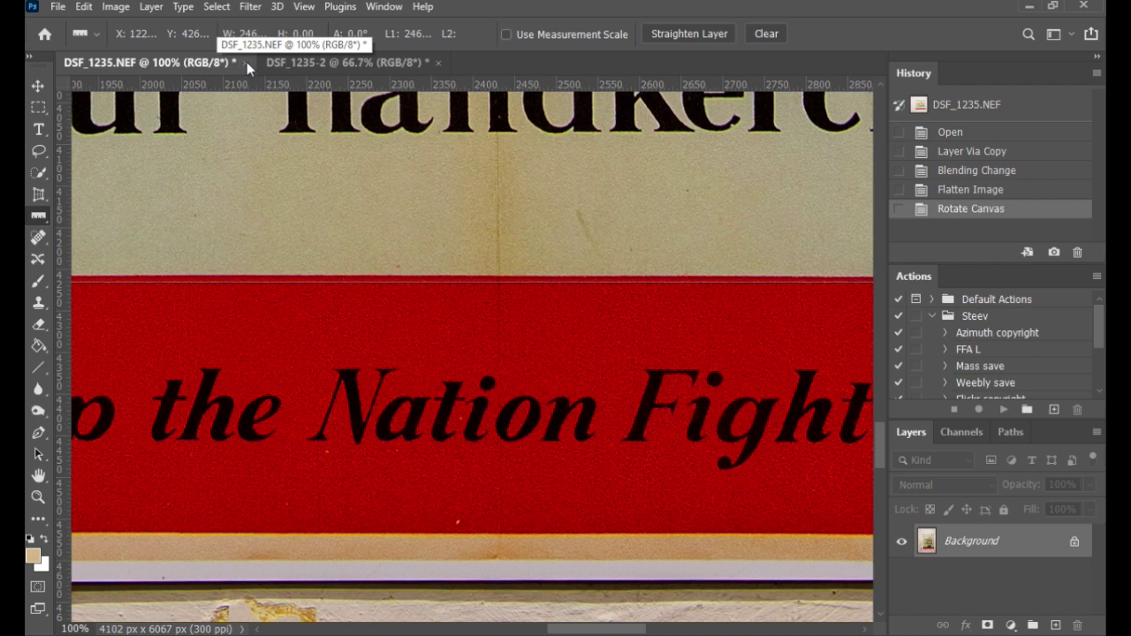
Close DSF_1235.NEF without saving and fit DSF_1235-2 on screen.
left_click(247, 62)
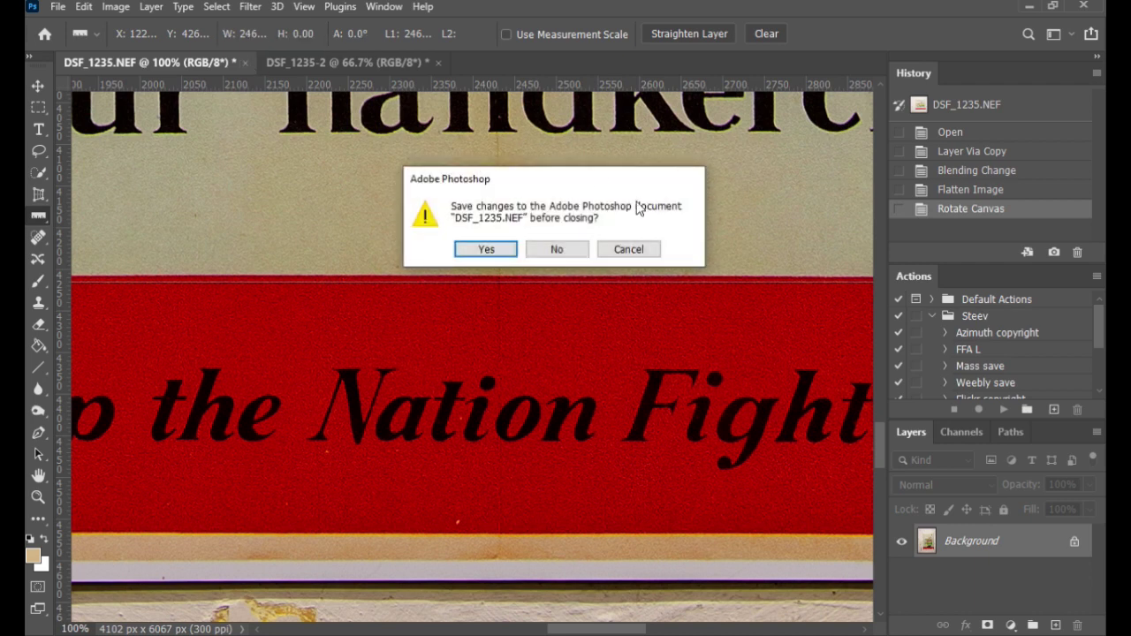
left_click(556, 250)
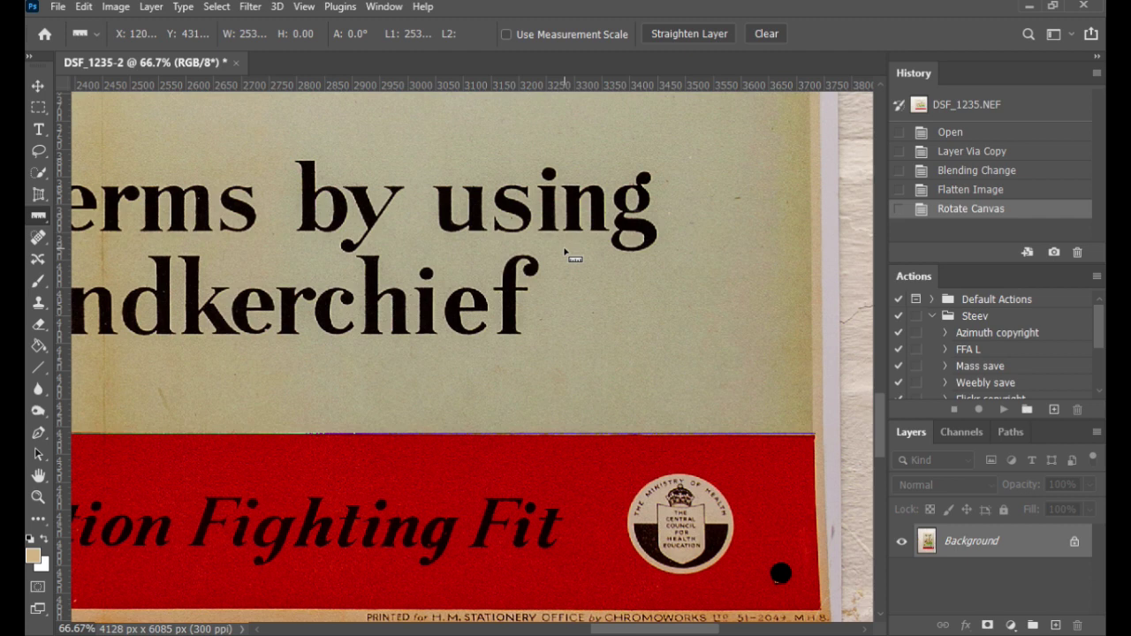
key("ctrl+0")
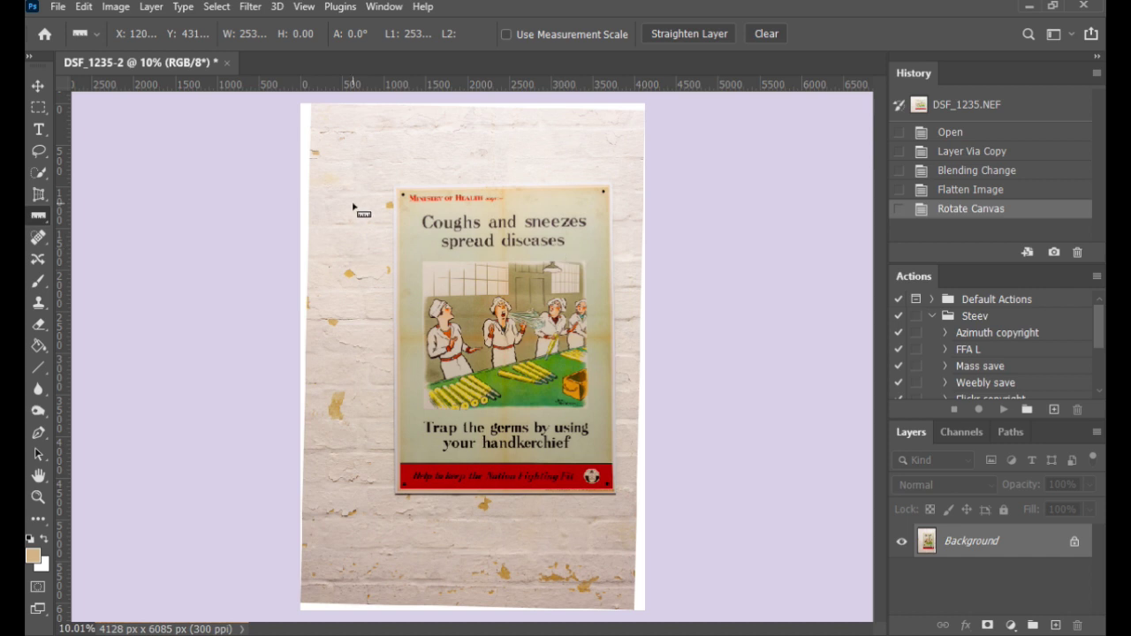
Set the Perspective Crop tool to 4000 × 6000 px at 300 ppi and zoom in.
left_click(40, 195)
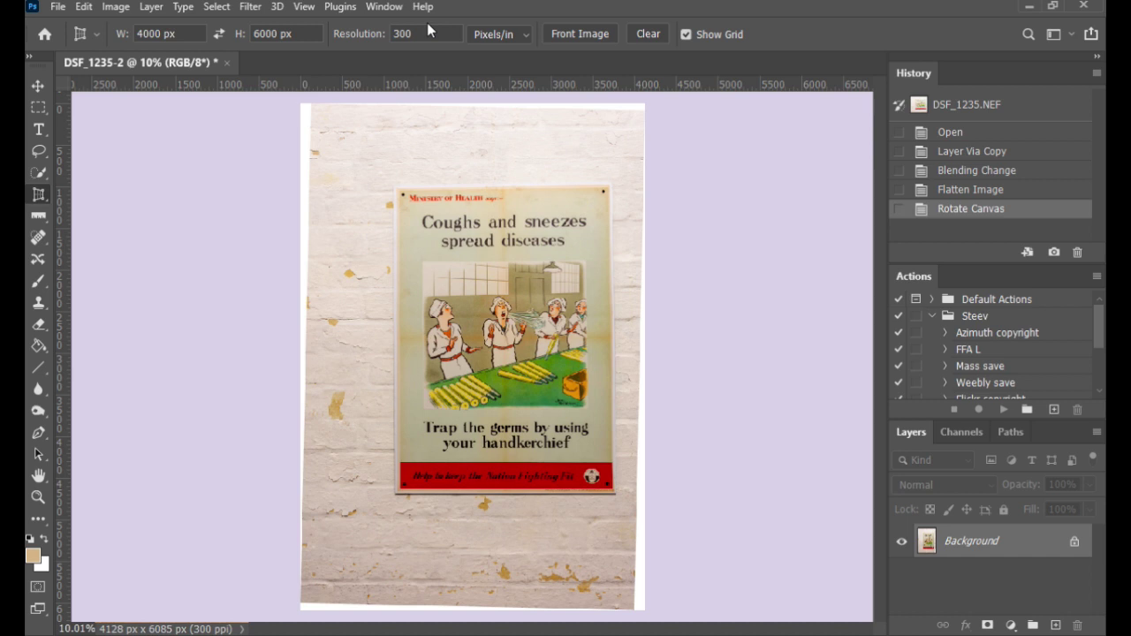
key("ctrl+plus")
key("ctrl+plus")
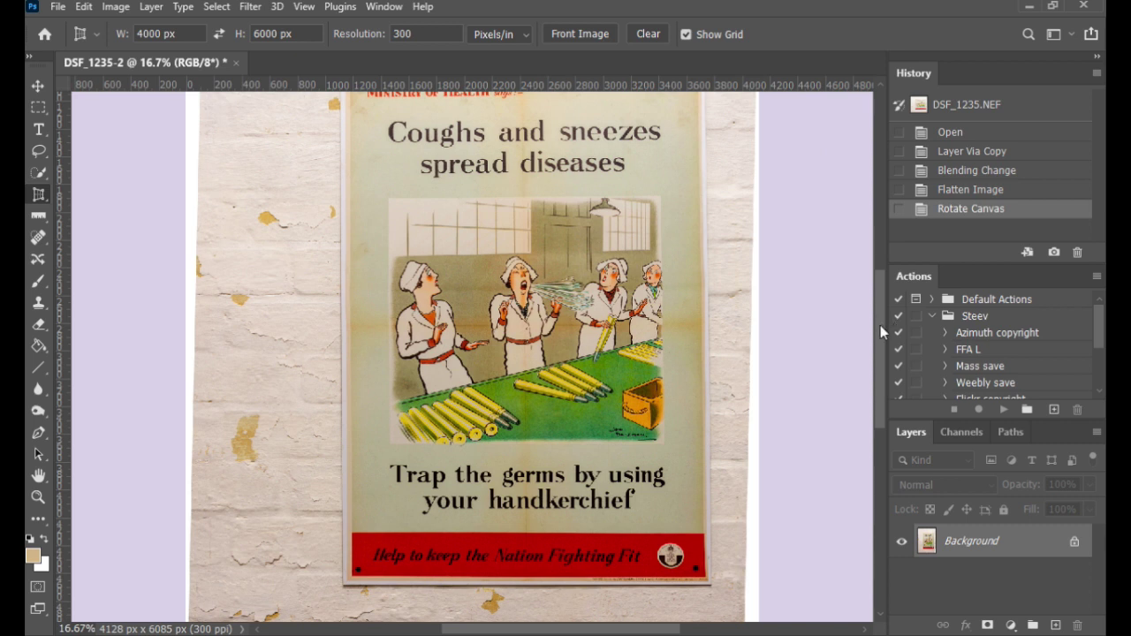
Draw a perspective crop box over the wall poster, discarding the first attempt and redrawing from its top-right corner.
left_click_drag(880, 325, 878, 317)
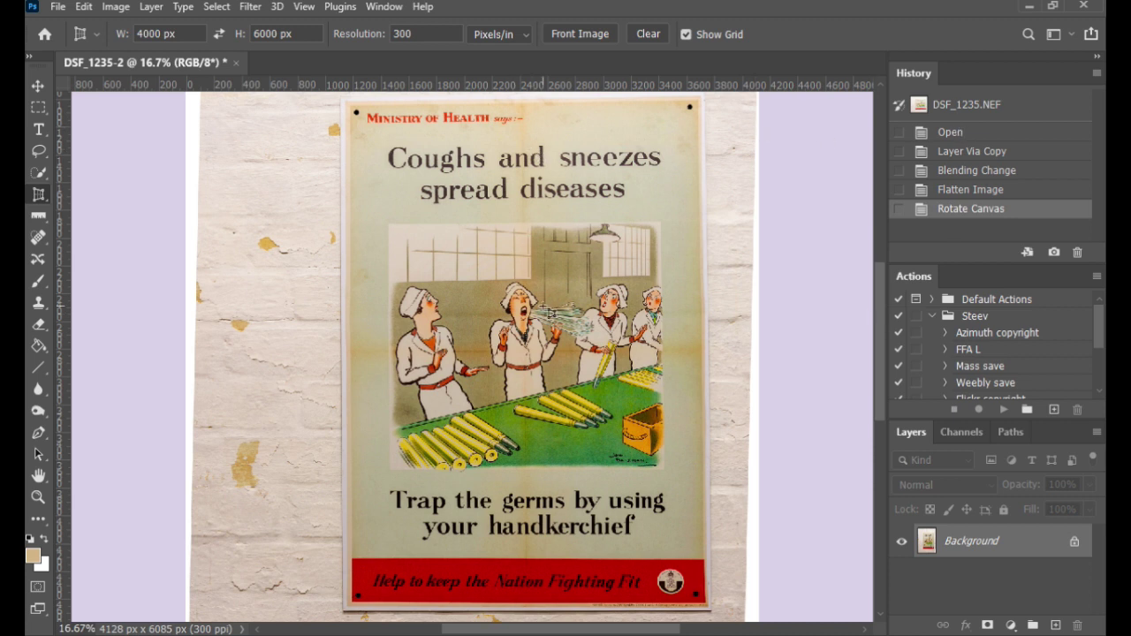
scroll(544, 306, "down", 1)
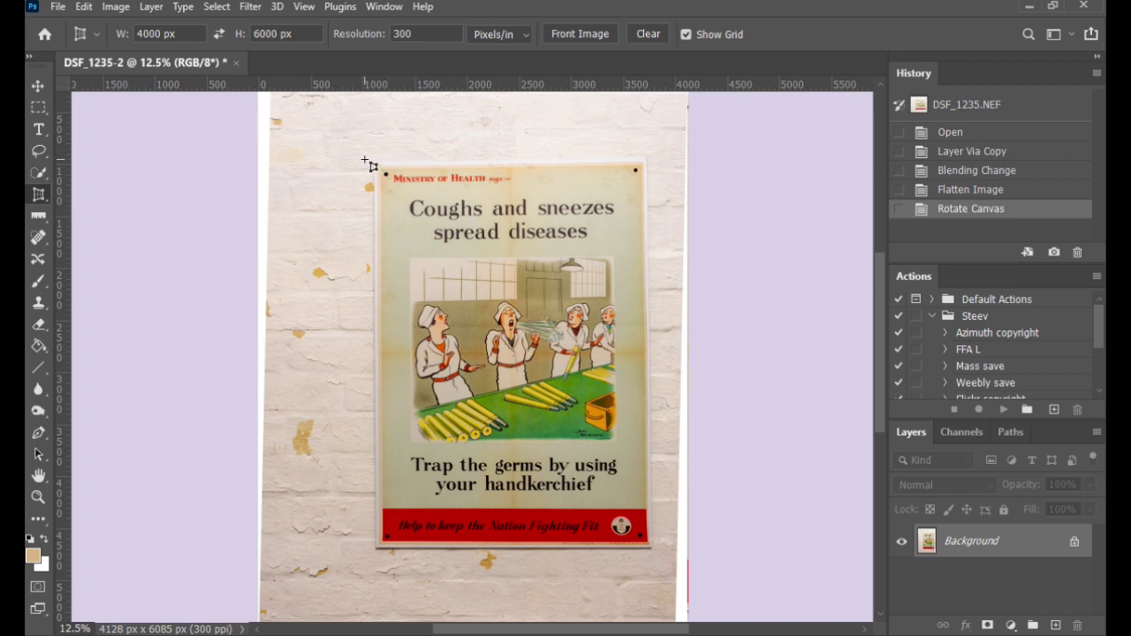
left_click_drag(364, 161, 655, 558)
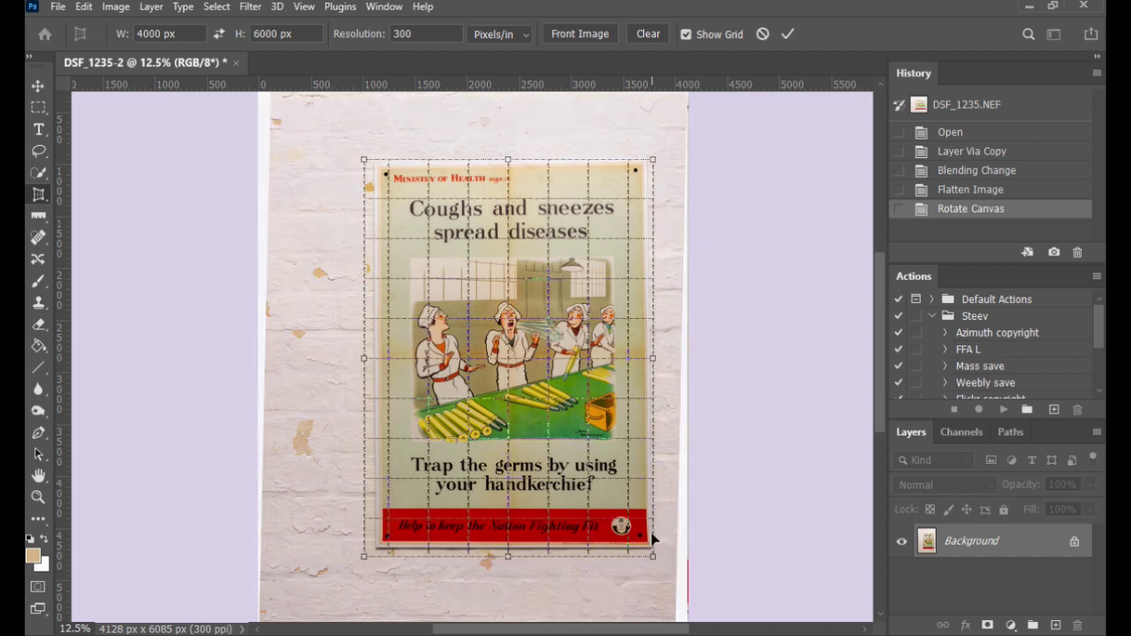
left_click(762, 34)
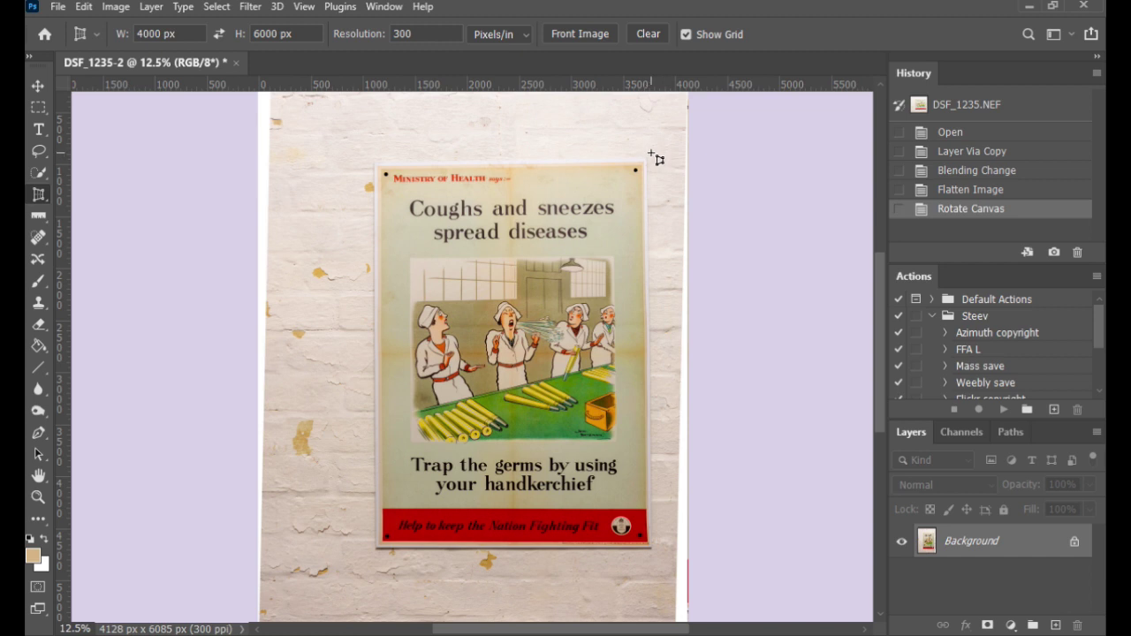
left_click_drag(651, 154, 372, 556)
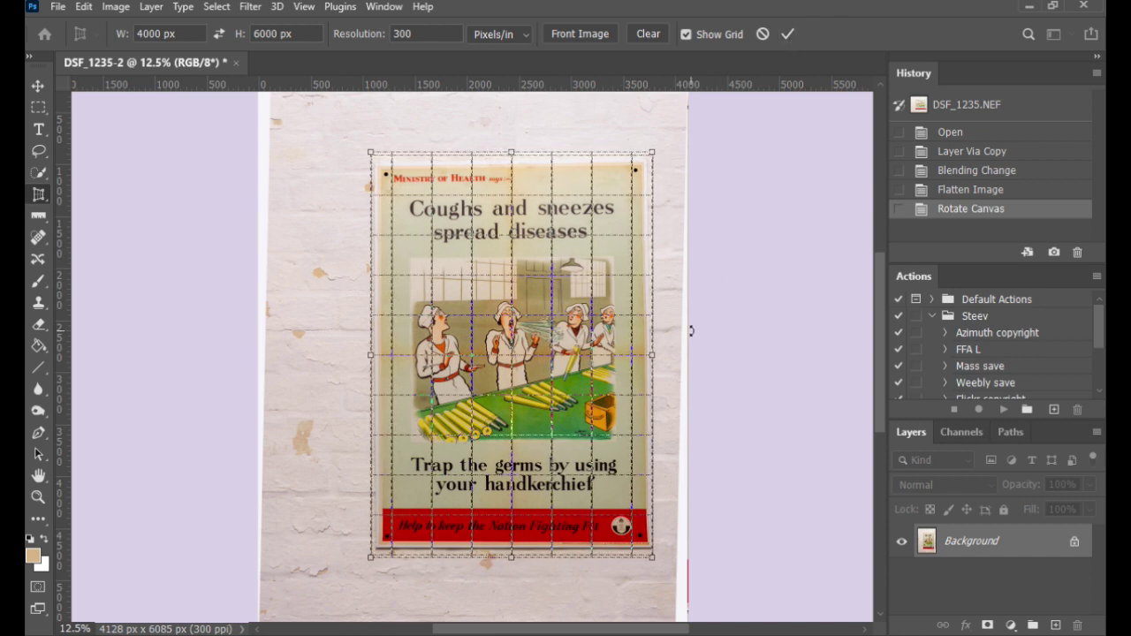
Zoom in and snap the top-left and top-right crop corners onto the poster's top corners.
key("ctrl+plus")
key("ctrl+plus")
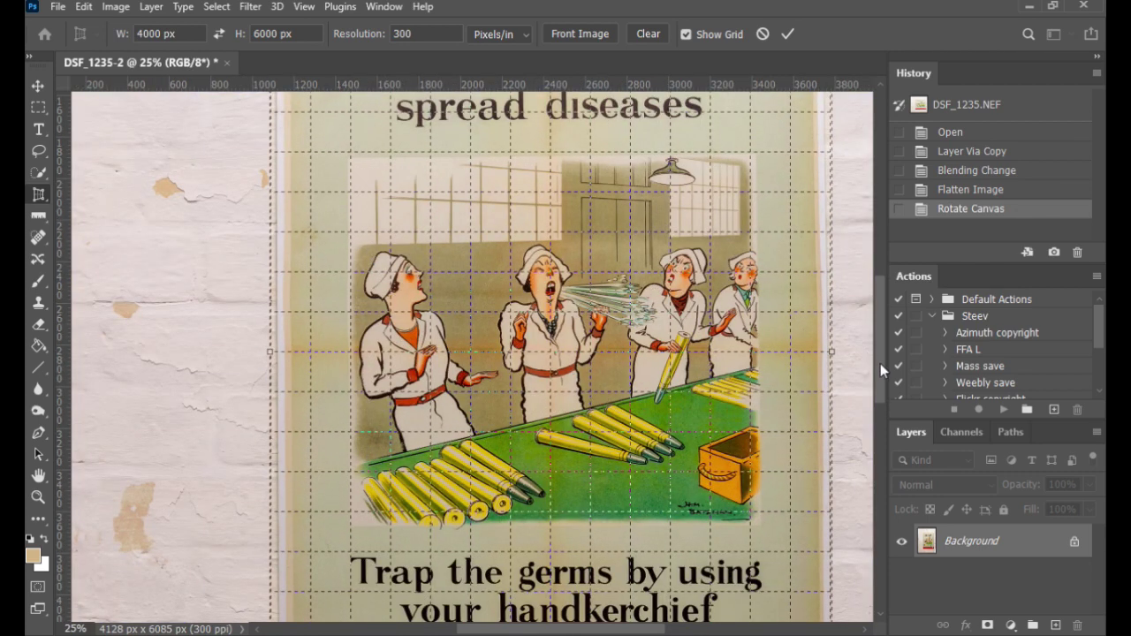
scroll(875, 339, "up", 3)
scroll(870, 331, "up", 1)
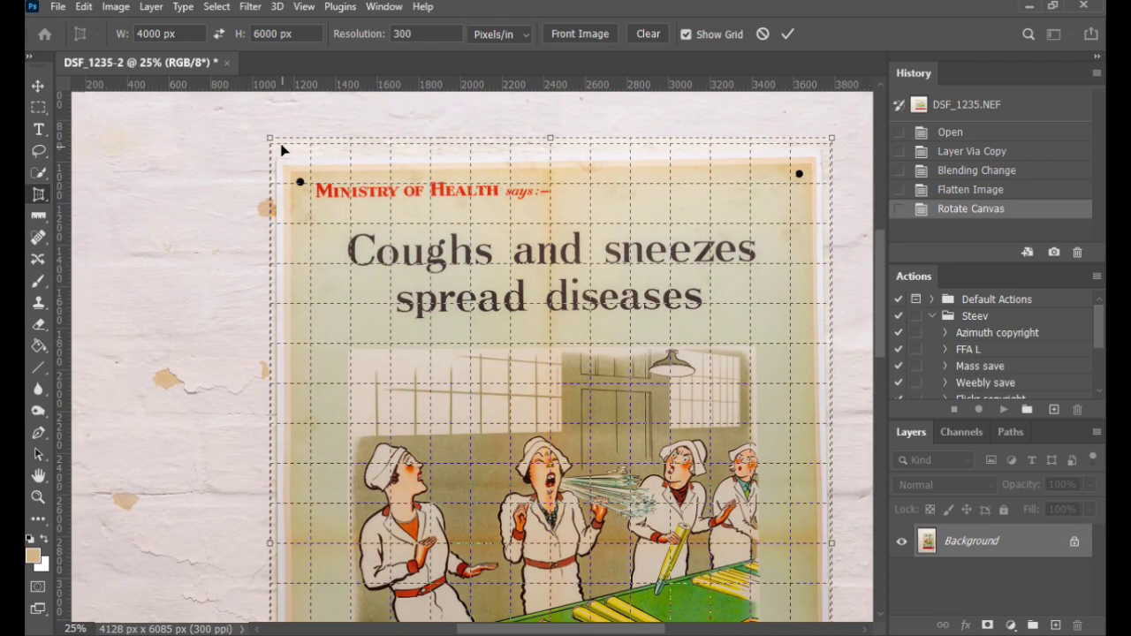
left_click_drag(269, 139, 274, 163)
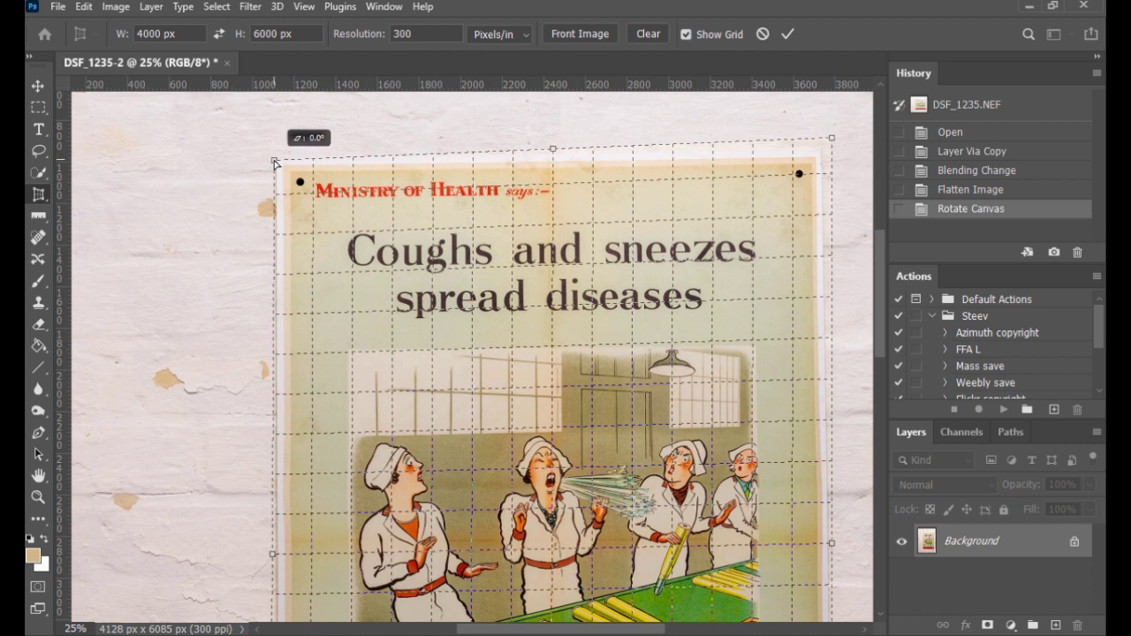
left_click_drag(274, 162, 273, 162)
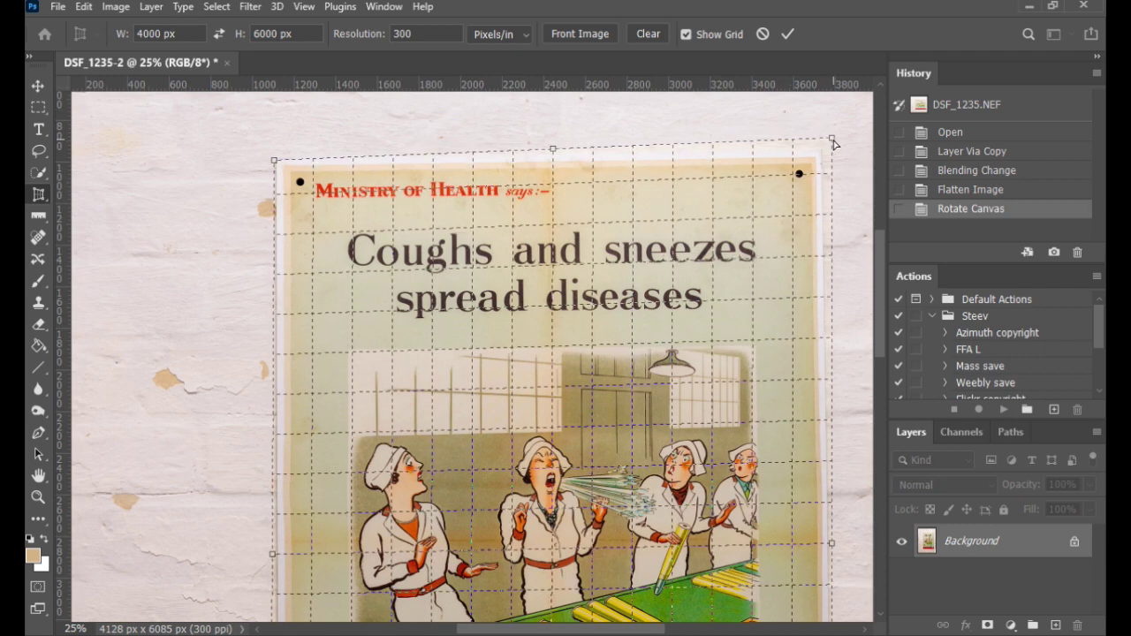
left_click_drag(834, 143, 836, 157)
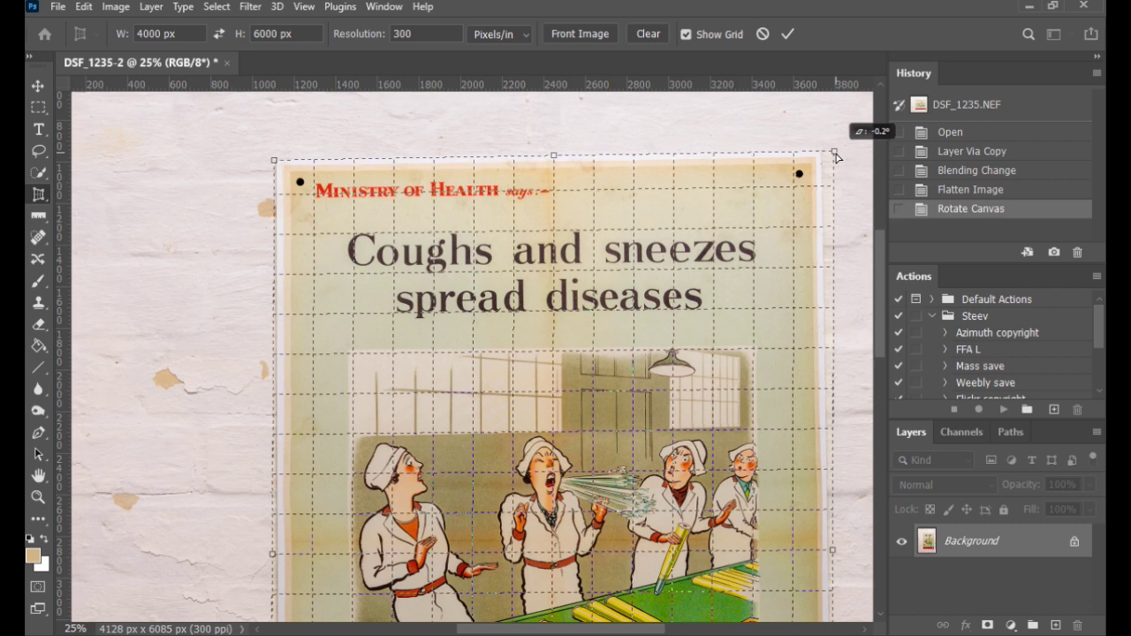
left_click_drag(836, 157, 823, 157)
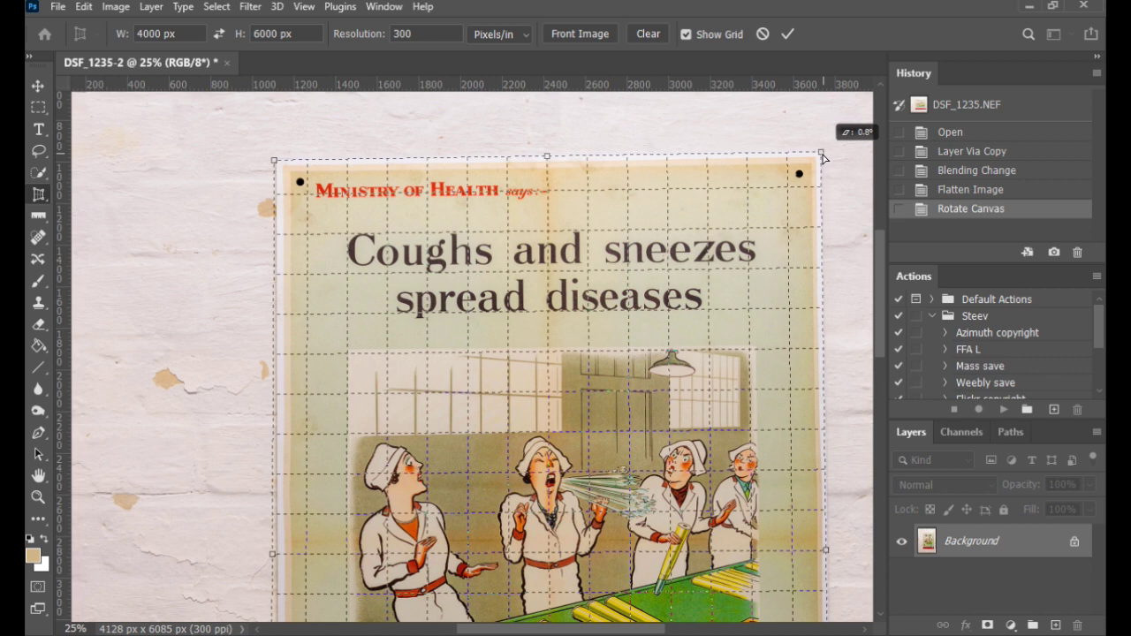
left_click_drag(823, 158, 822, 157)
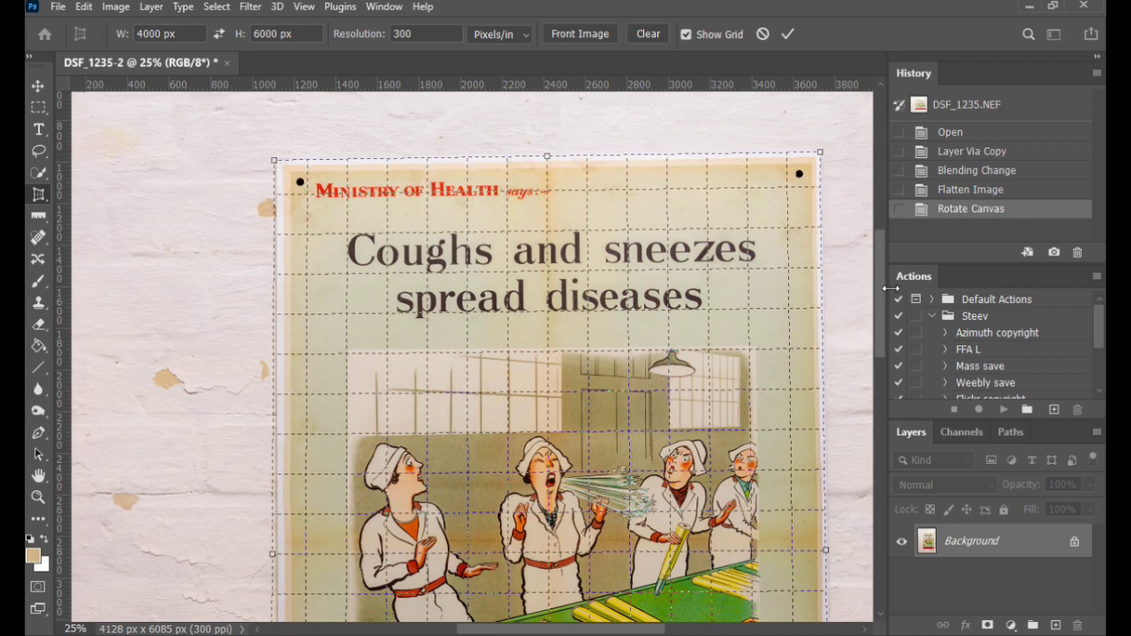
Align the bottom-right and bottom-left crop corners with the poster's bottom corners.
left_click_drag(880, 293, 889, 392)
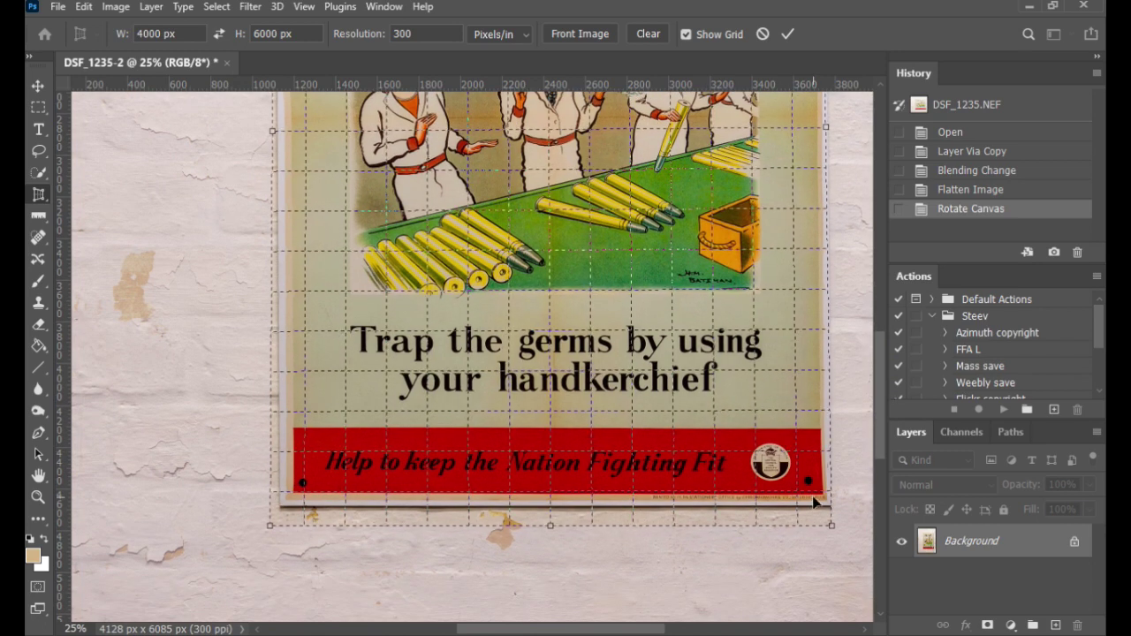
left_click_drag(833, 528, 833, 510)
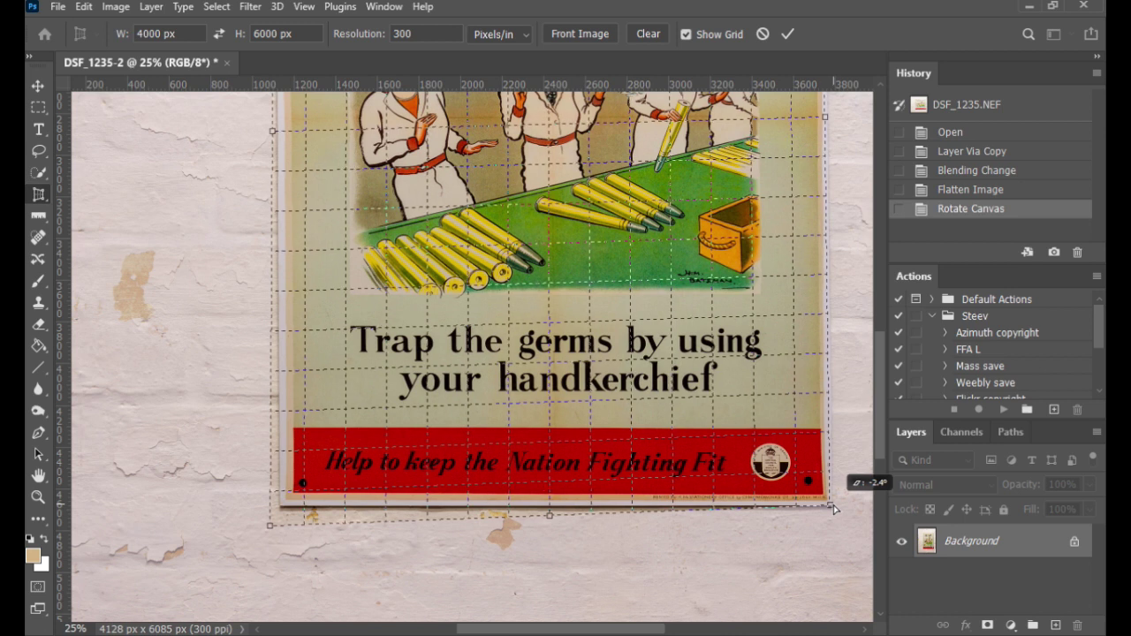
left_click_drag(833, 509, 833, 509)
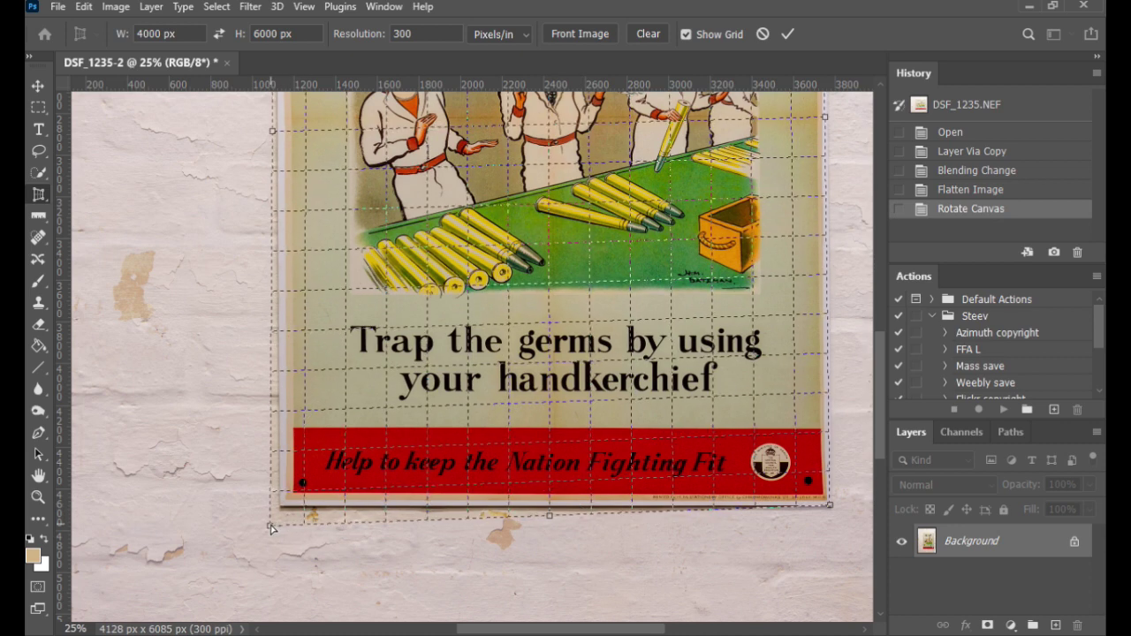
left_click_drag(270, 528, 282, 510)
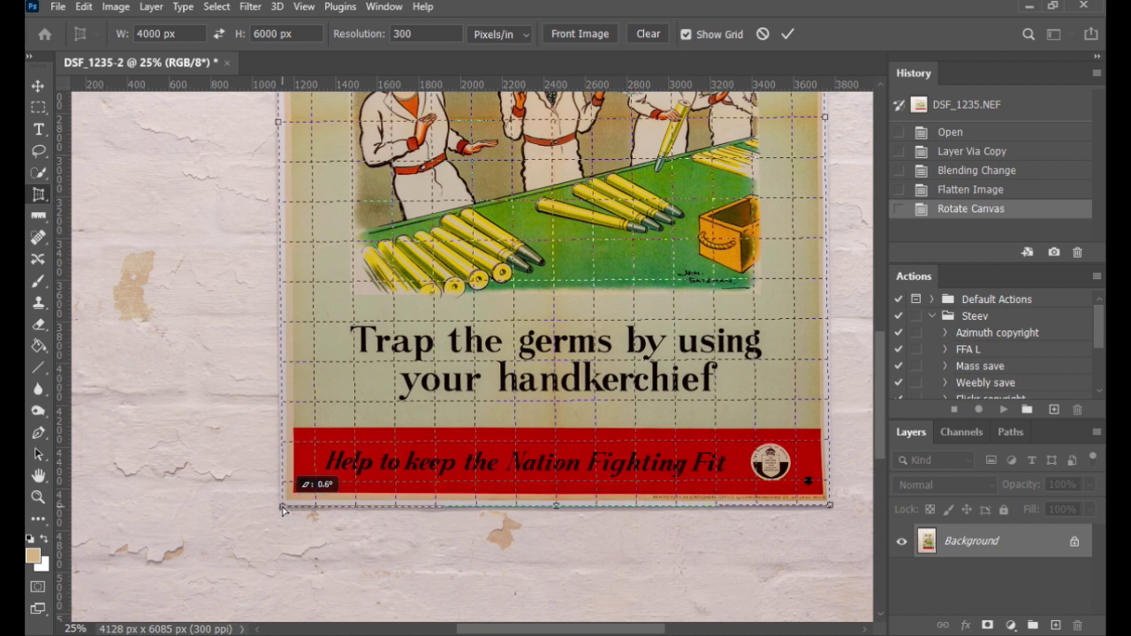
left_click_drag(282, 510, 283, 510)
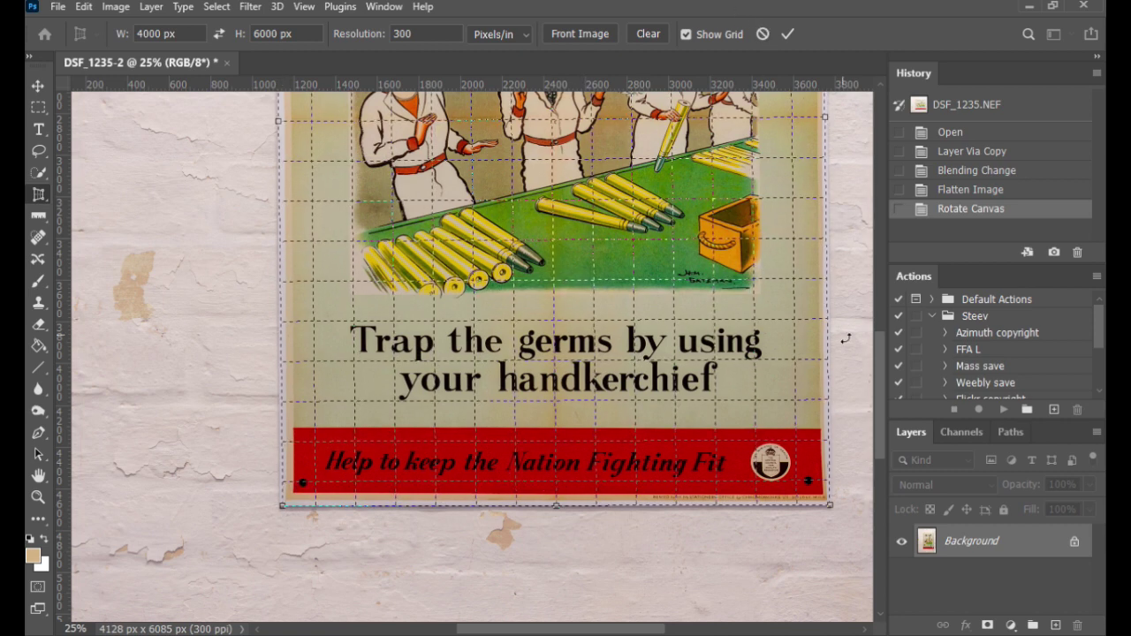
left_click_drag(879, 361, 867, 269)
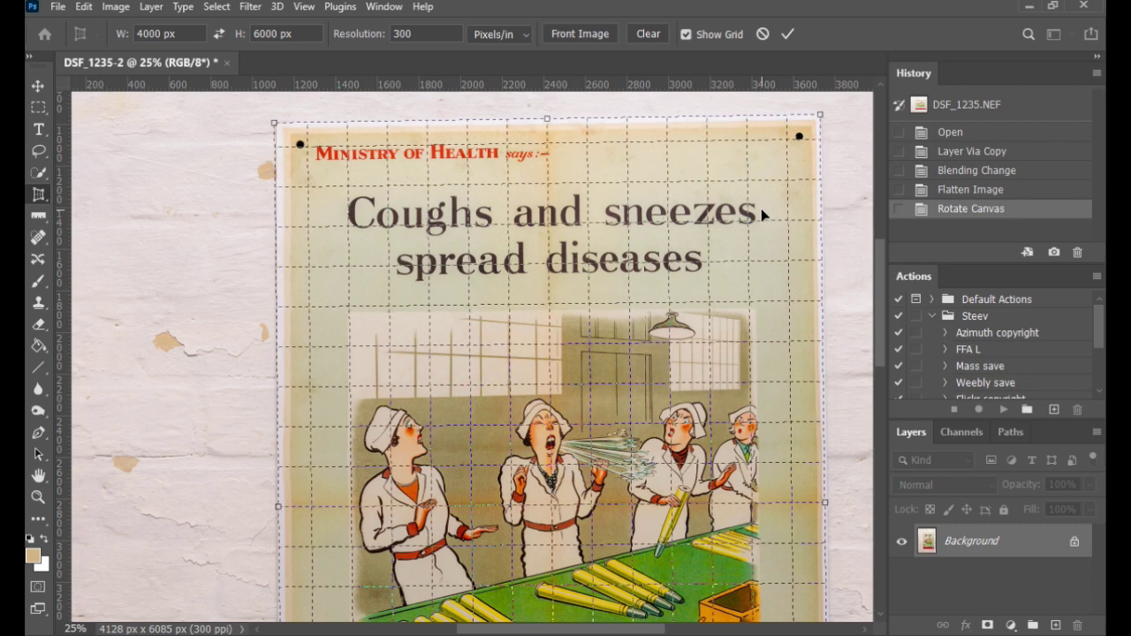
Commit the perspective crop to get a squared-up 4000 × 6001 px poster, then zoom in and scroll to inspect it.
left_click(786, 35)
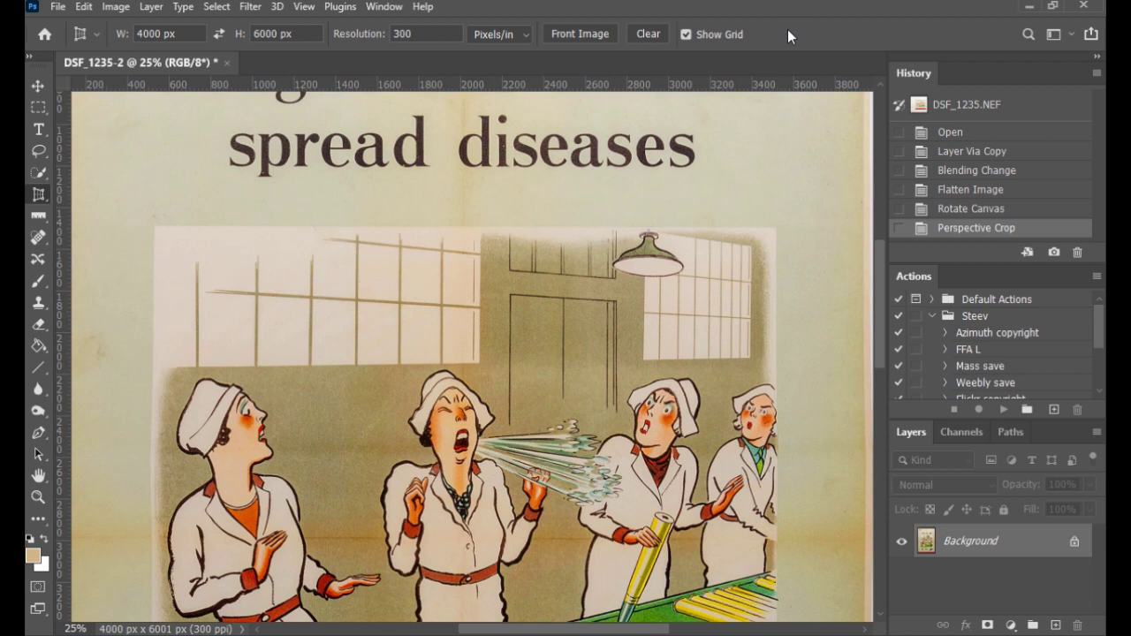
key("ctrl+0")
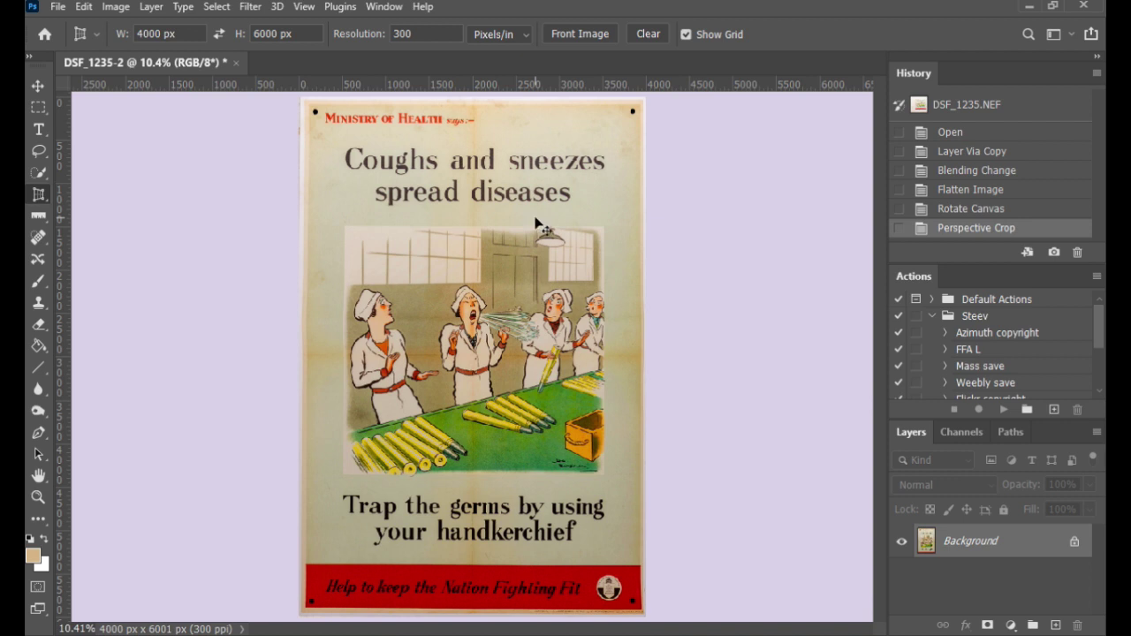
key("ctrl+plus")
key("ctrl+plus")
key("ctrl+plus")
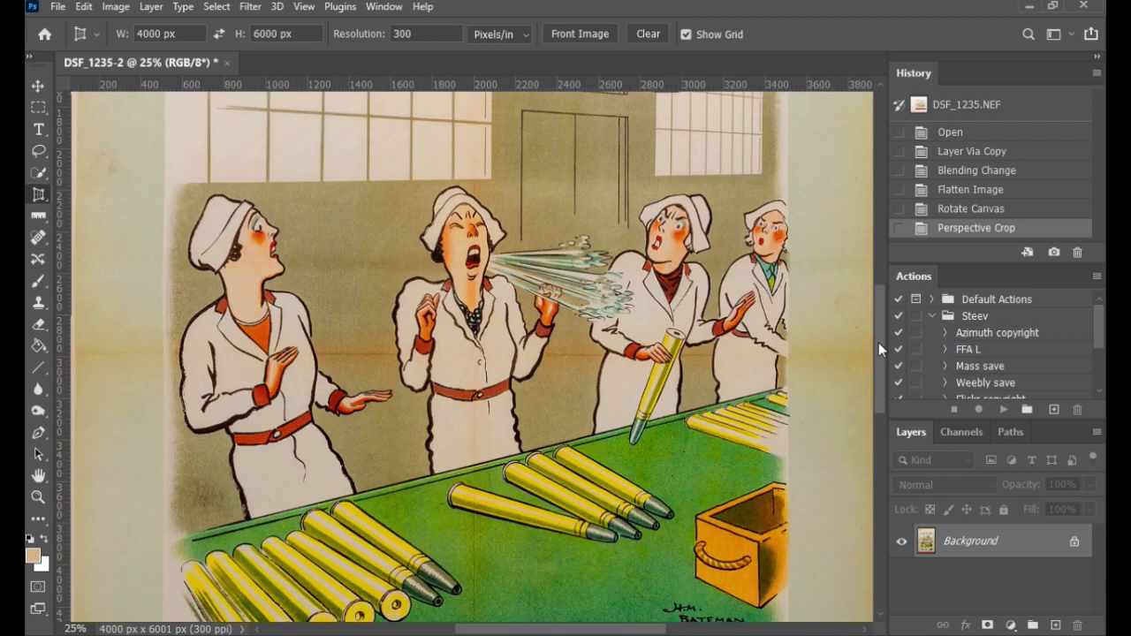
left_click_drag(878, 342, 878, 321)
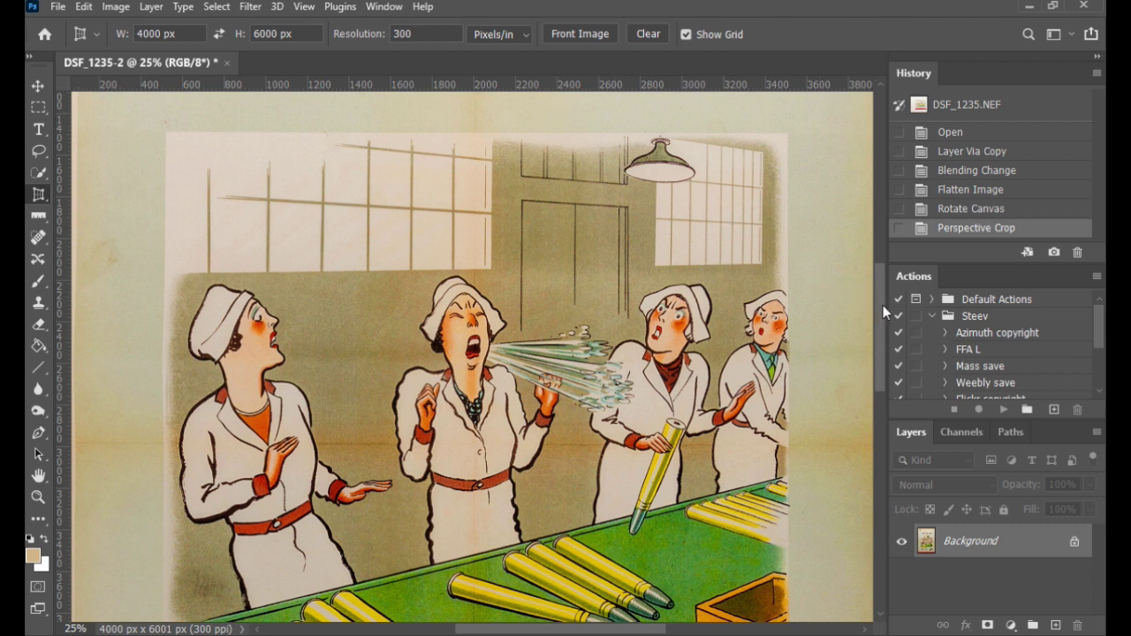
left_click_drag(883, 305, 886, 315)
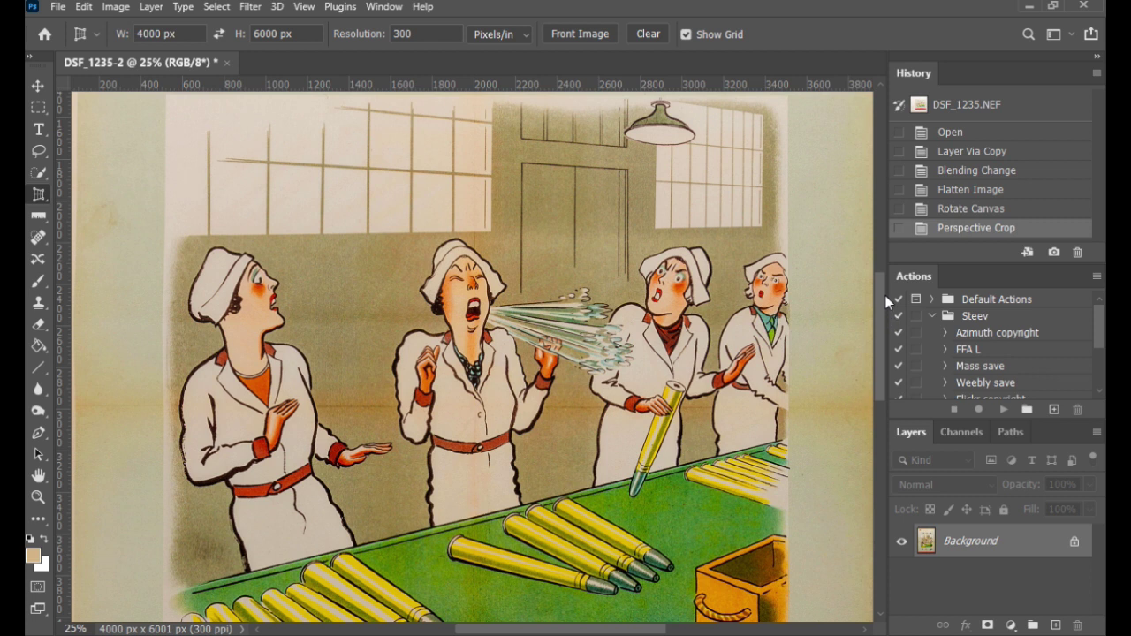
left_click_drag(884, 283, 877, 257)
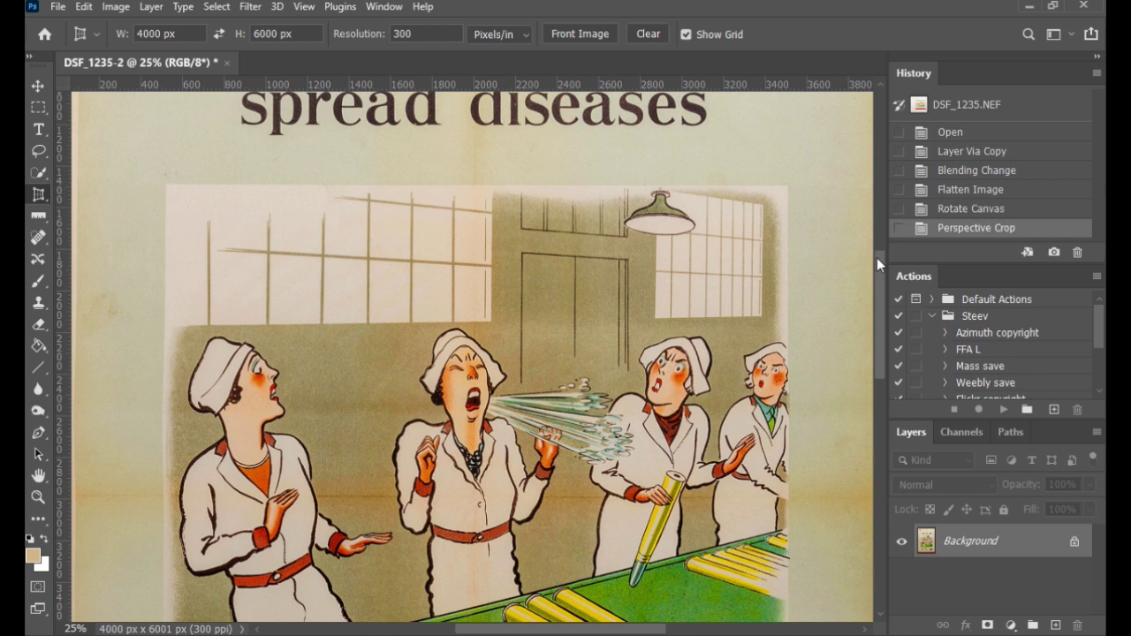
left_click_drag(876, 259, 873, 218)
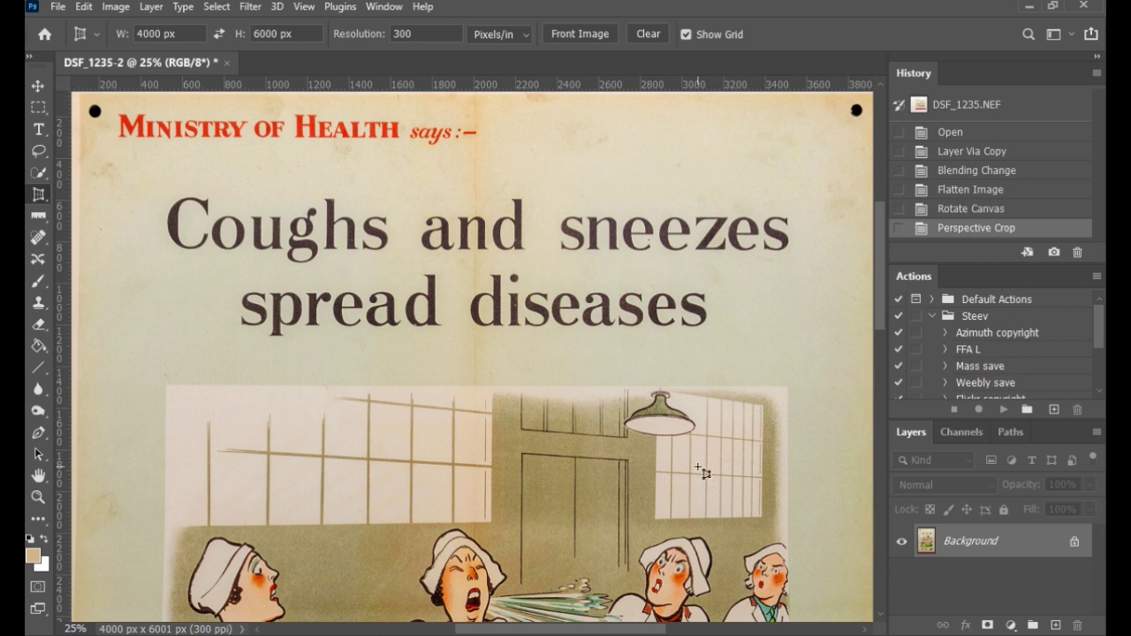
Fit the whole cropped poster on screen with Ctrl+0.
key("ctrl+0")
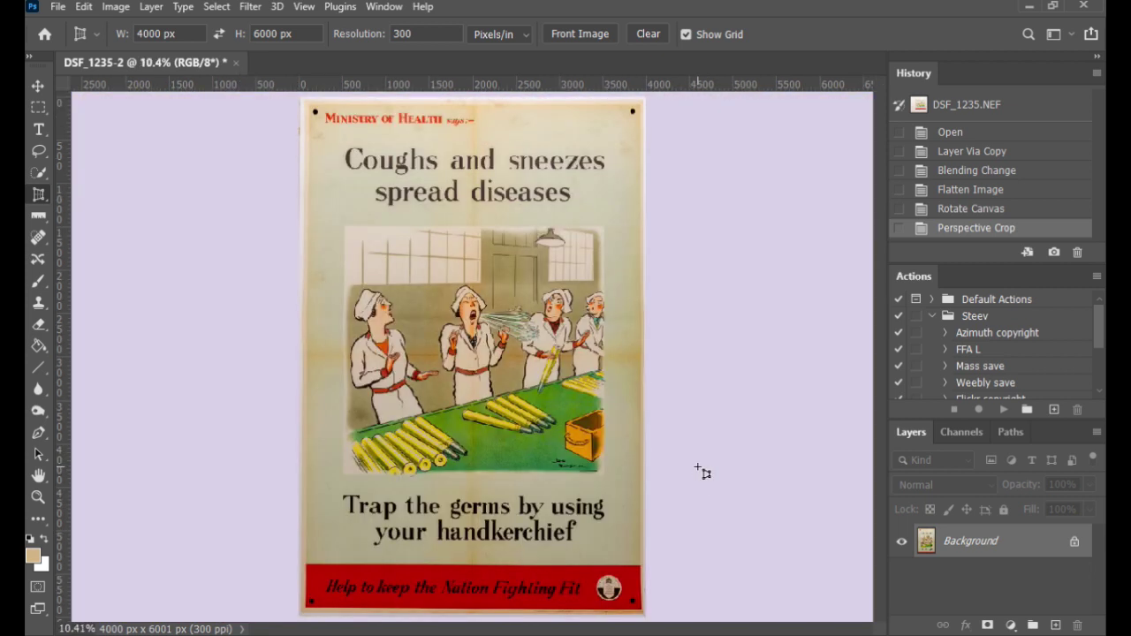